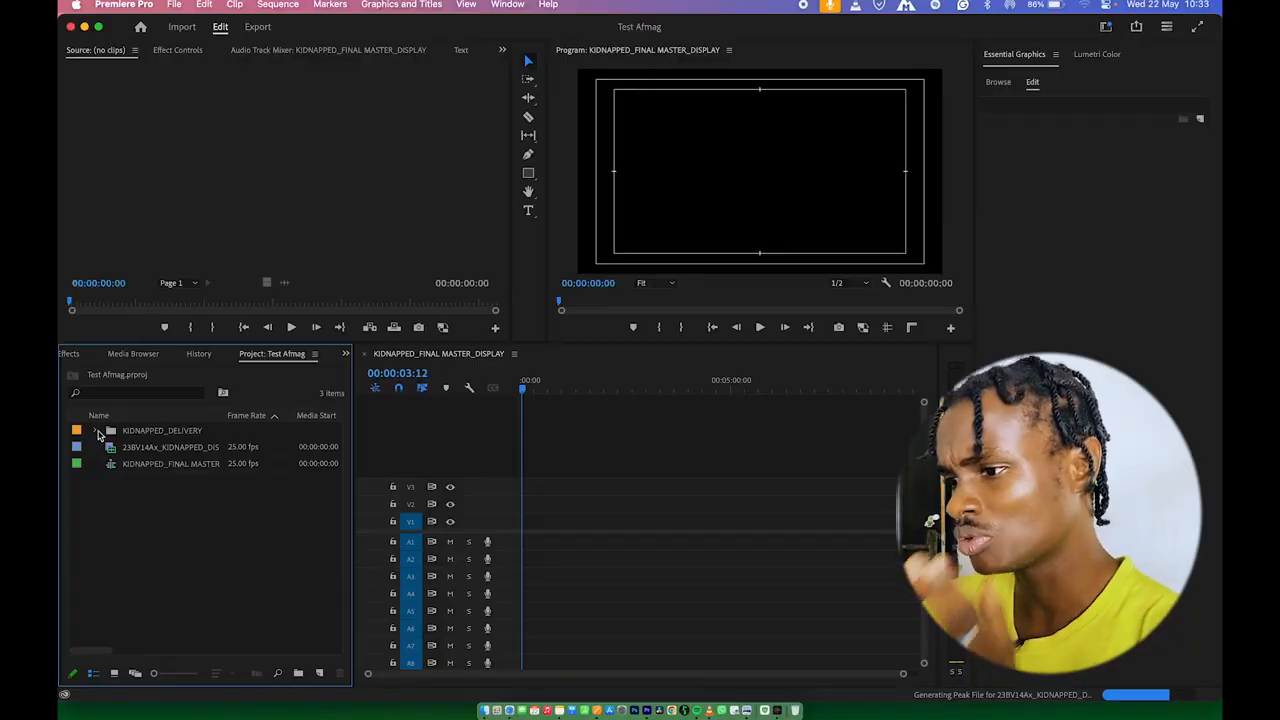
Step: Expand the KIDNAPPED_DELIVERY bin and widen the Name column enough to read the full audio file names
click(95, 432)
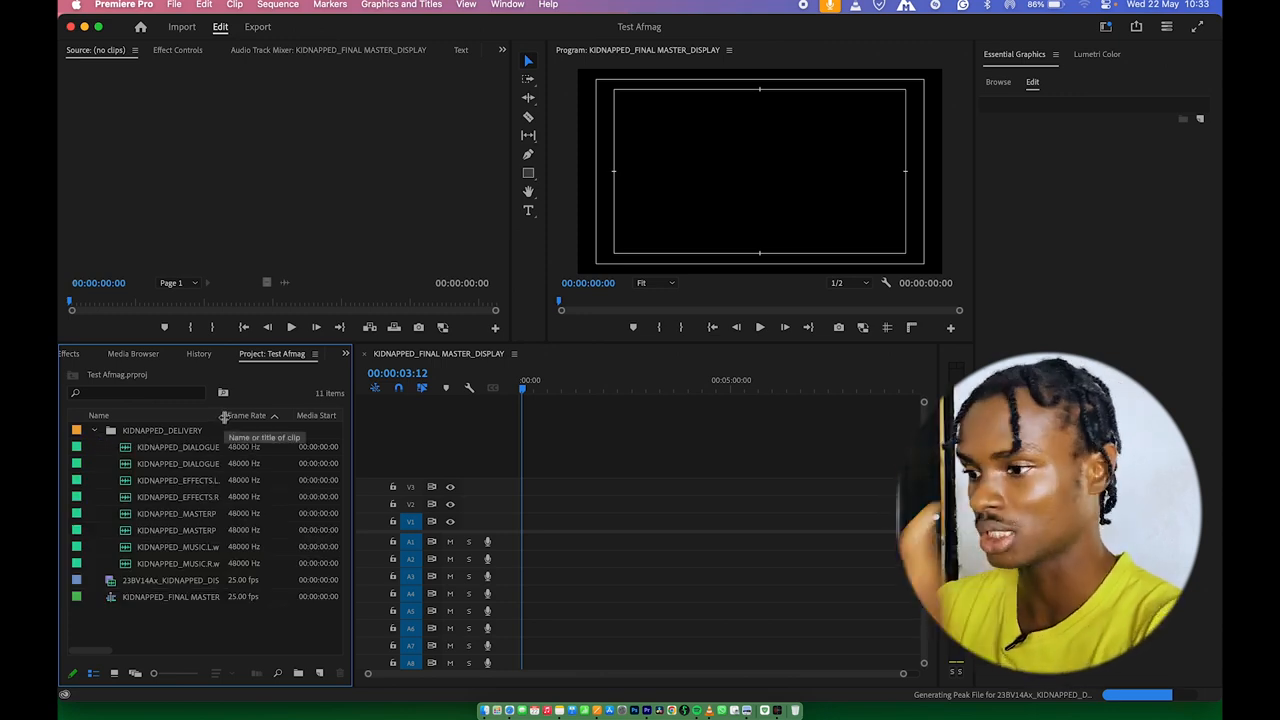
drag(224, 416, 264, 416)
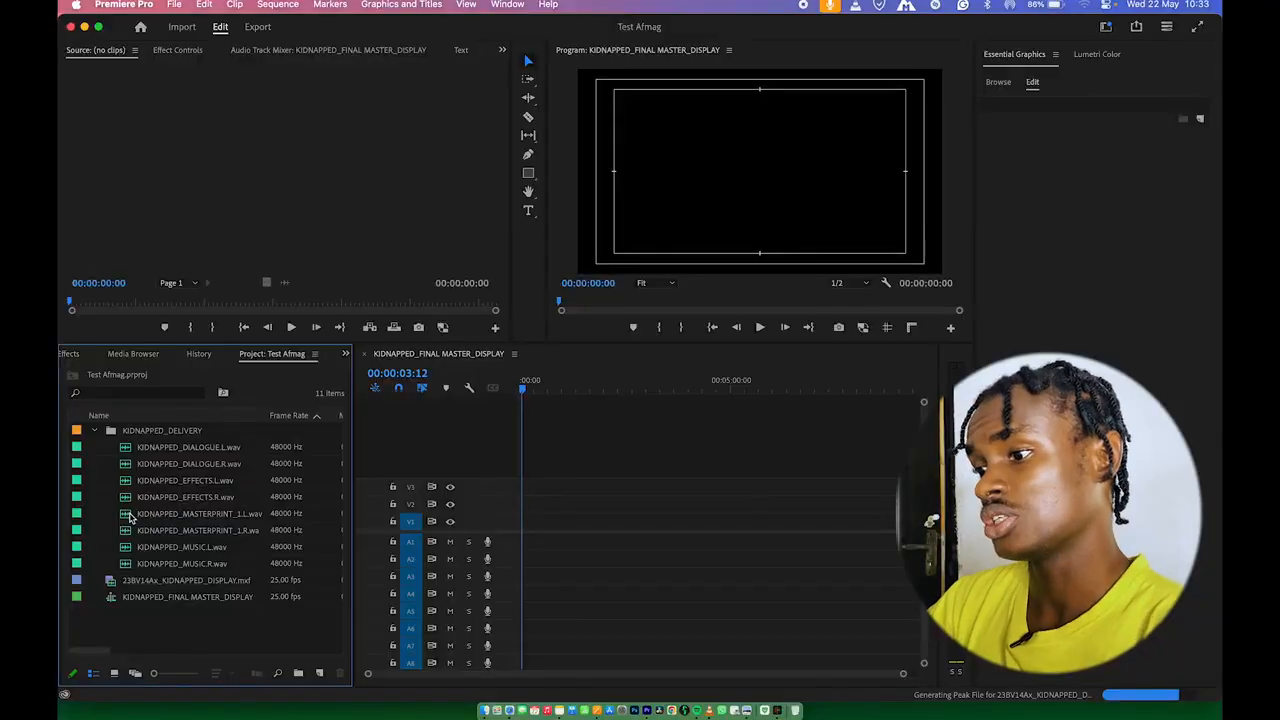
Step: Try placing KIDNAPPED_MASTERPRINT_1.L.wav on track A1 and KIDNAPPED_MASTERPRINT_1.R.wav on track A2 at the start of the timeline
drag(129, 517, 478, 541)
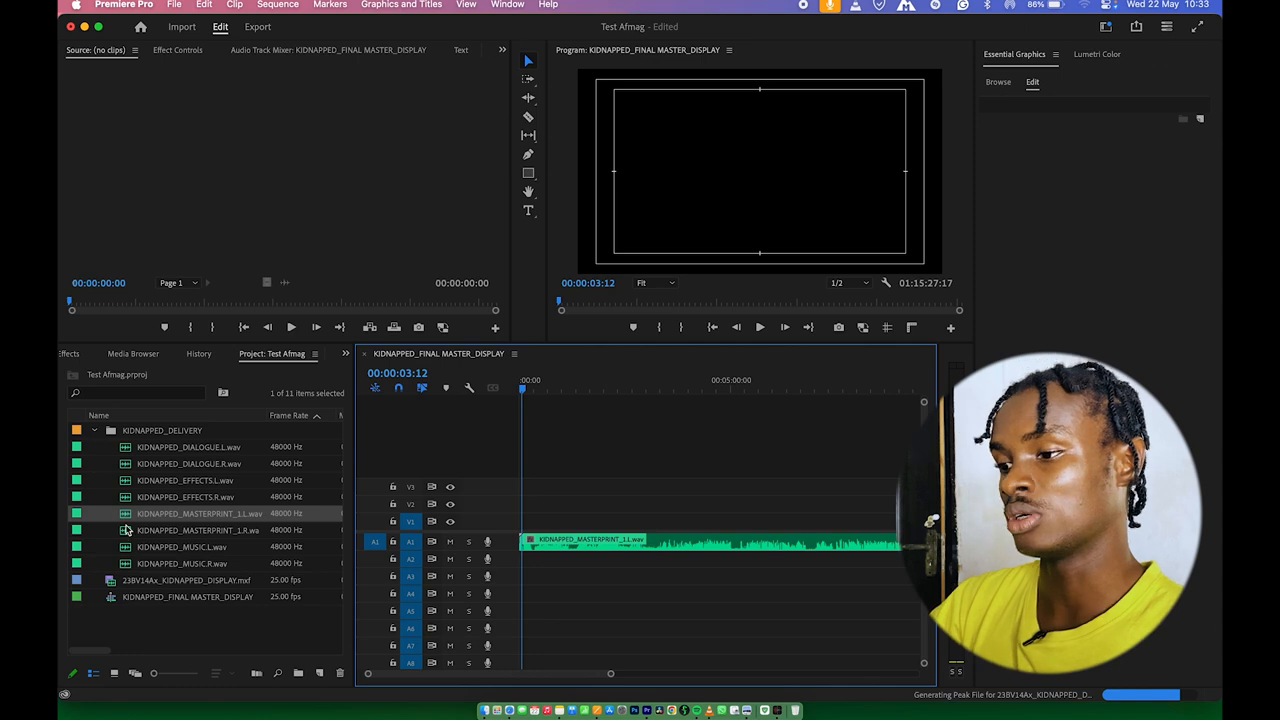
drag(127, 530, 438, 553)
drag(566, 560, 521, 557)
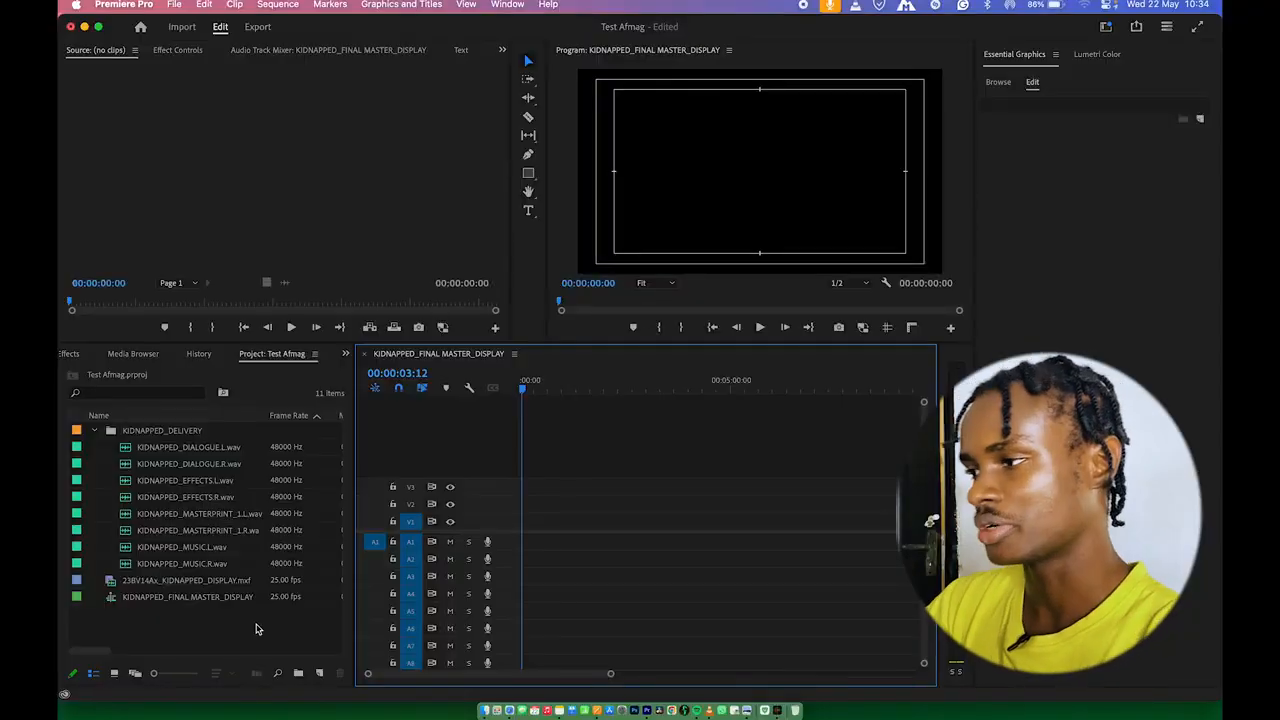
Step: Start a new sequence with the Custom editing mode and a timebase of 25.00 frames/second
key(super+n)
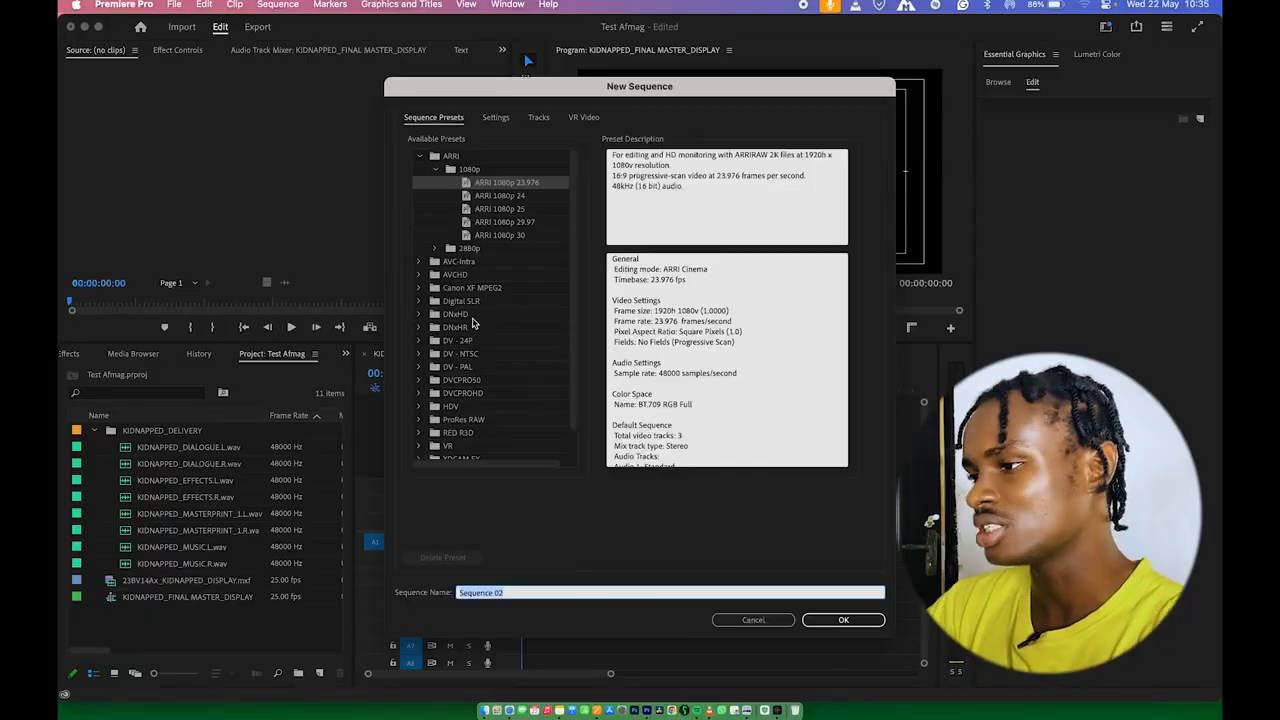
scroll(474, 322, down, 3)
scroll(474, 322, up, 3)
scroll(474, 322, down, 3)
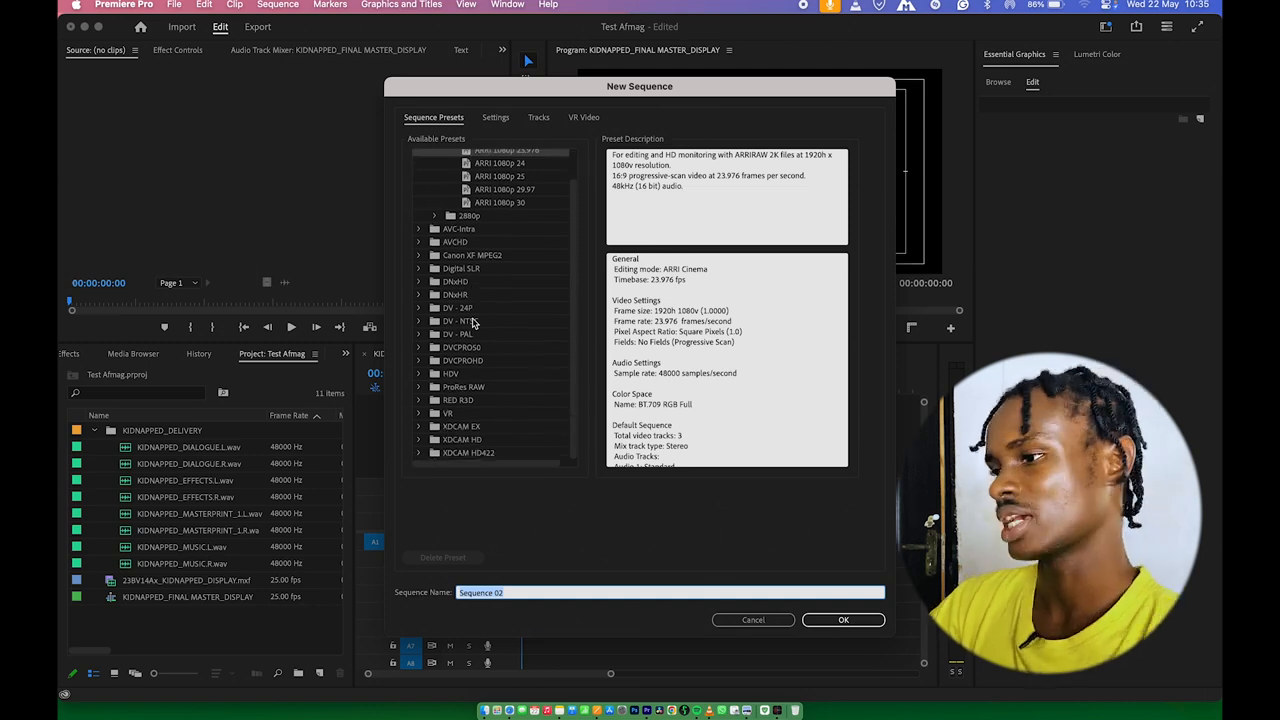
scroll(474, 322, up, 3)
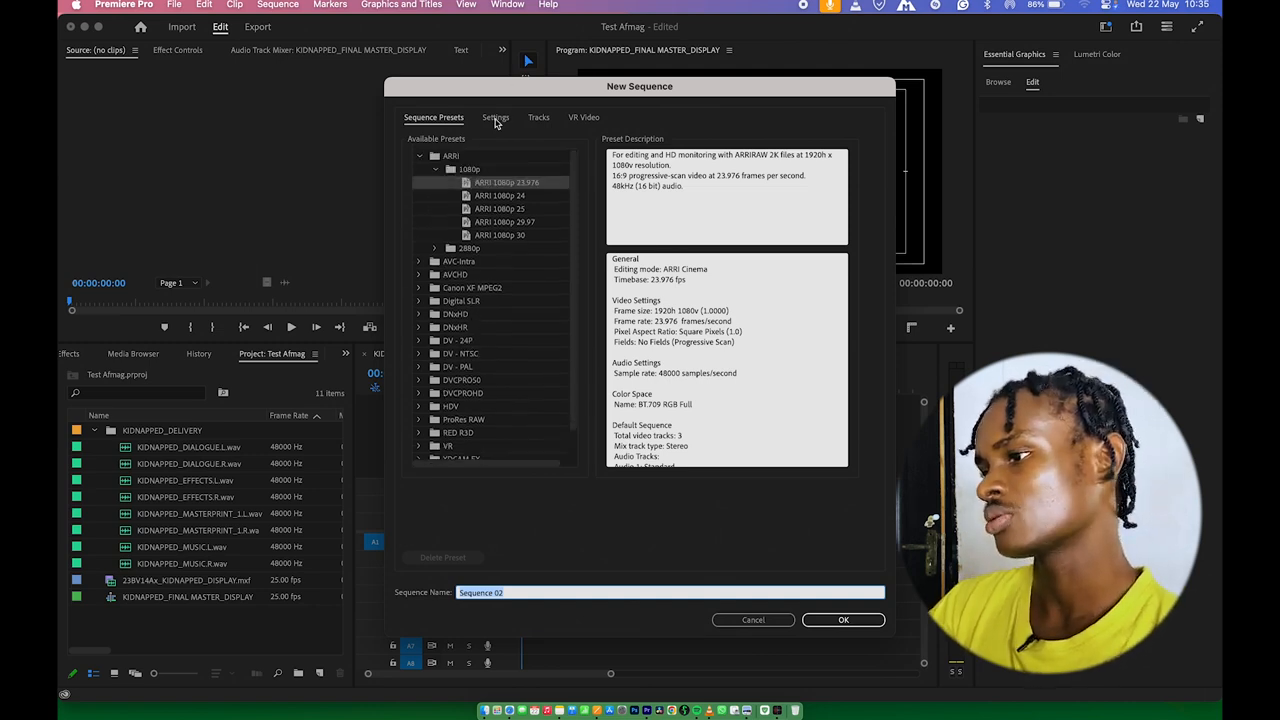
click(495, 118)
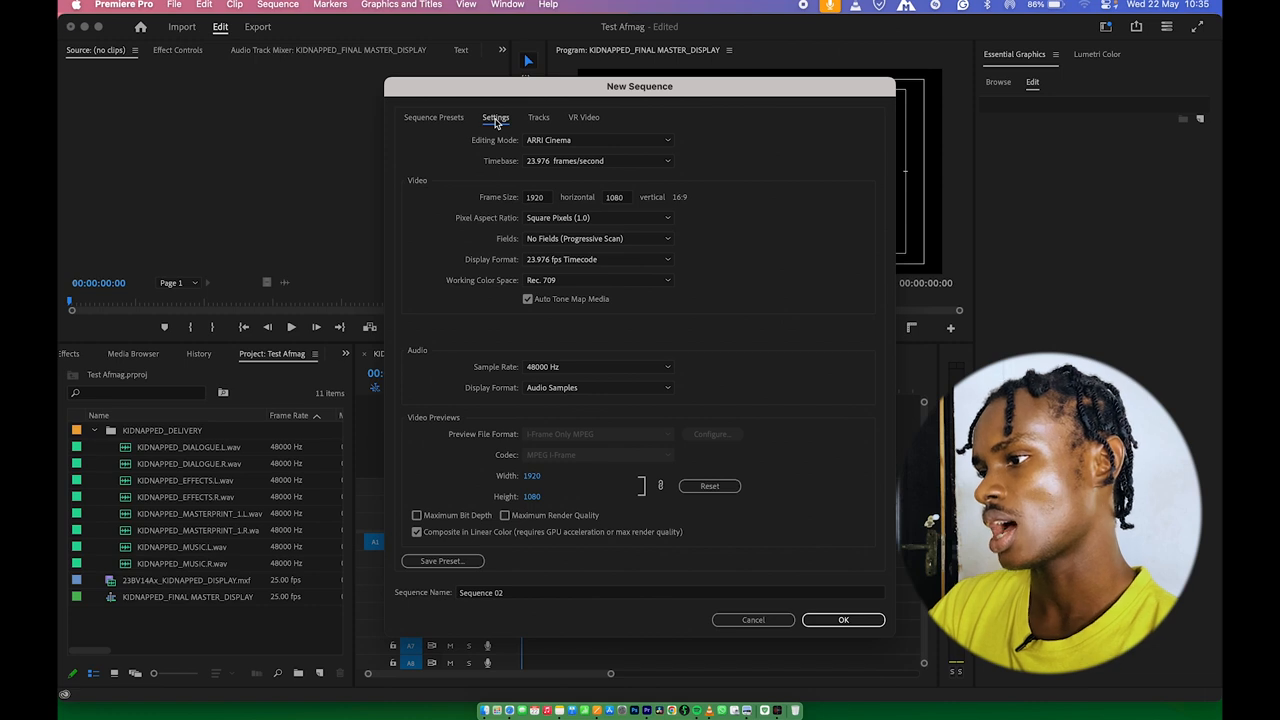
click(550, 144)
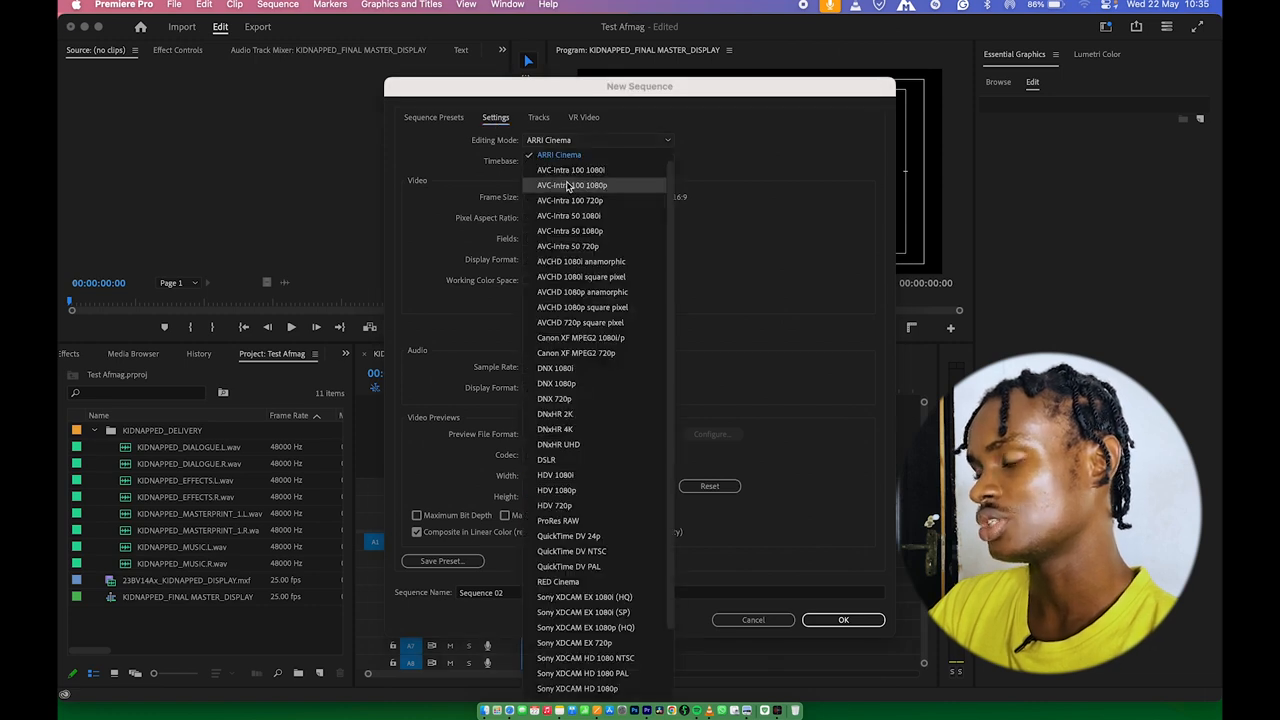
click(569, 157)
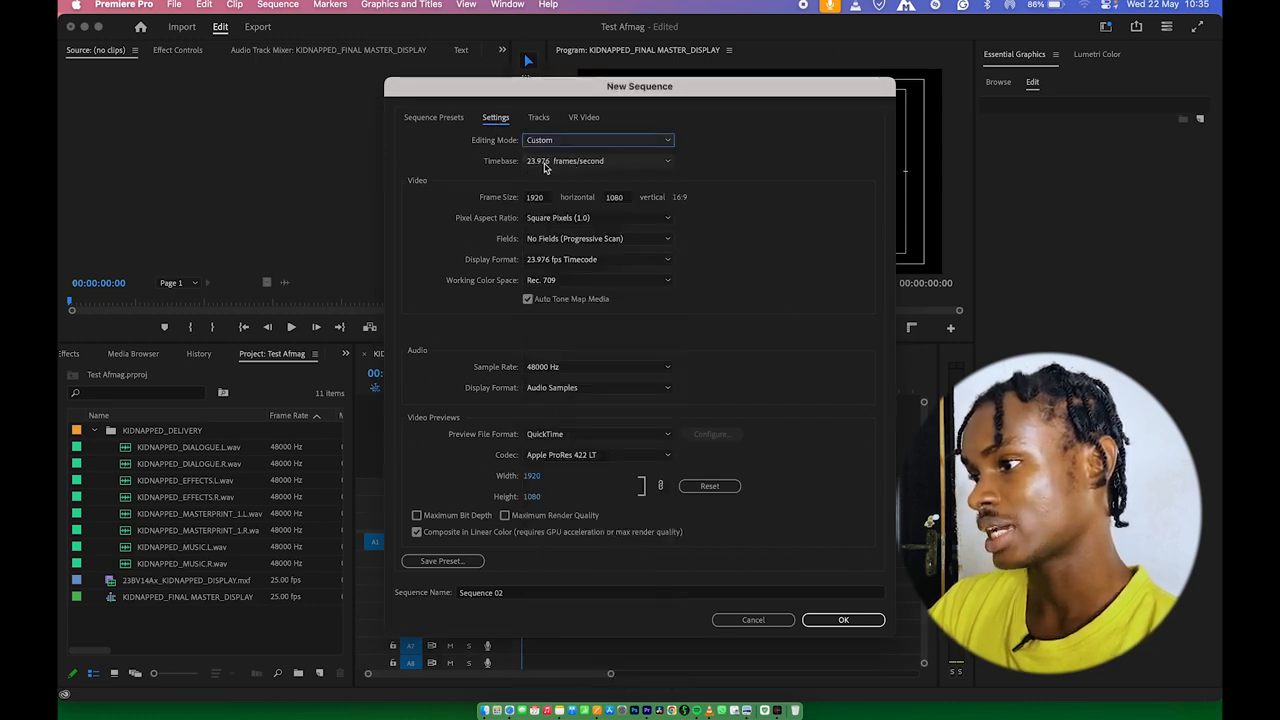
click(548, 162)
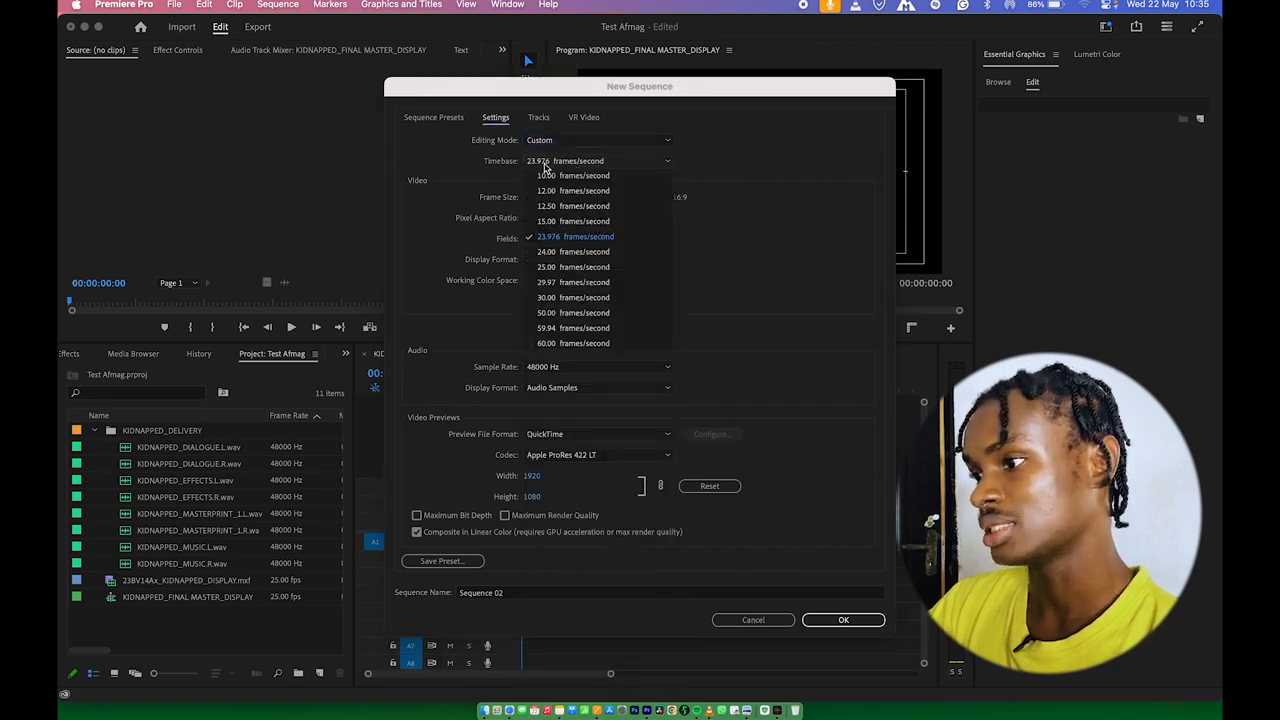
click(553, 266)
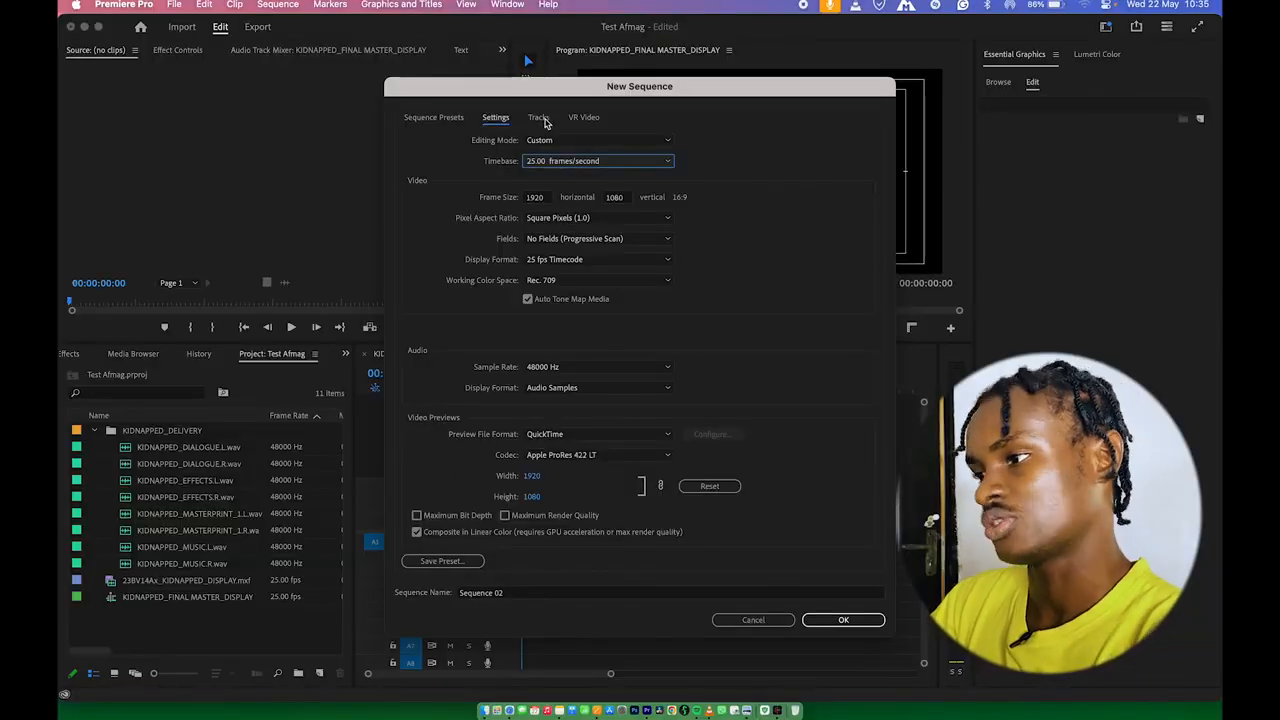
Step: Set the new sequence's audio mix to Multichannel with 8 channels
click(539, 118)
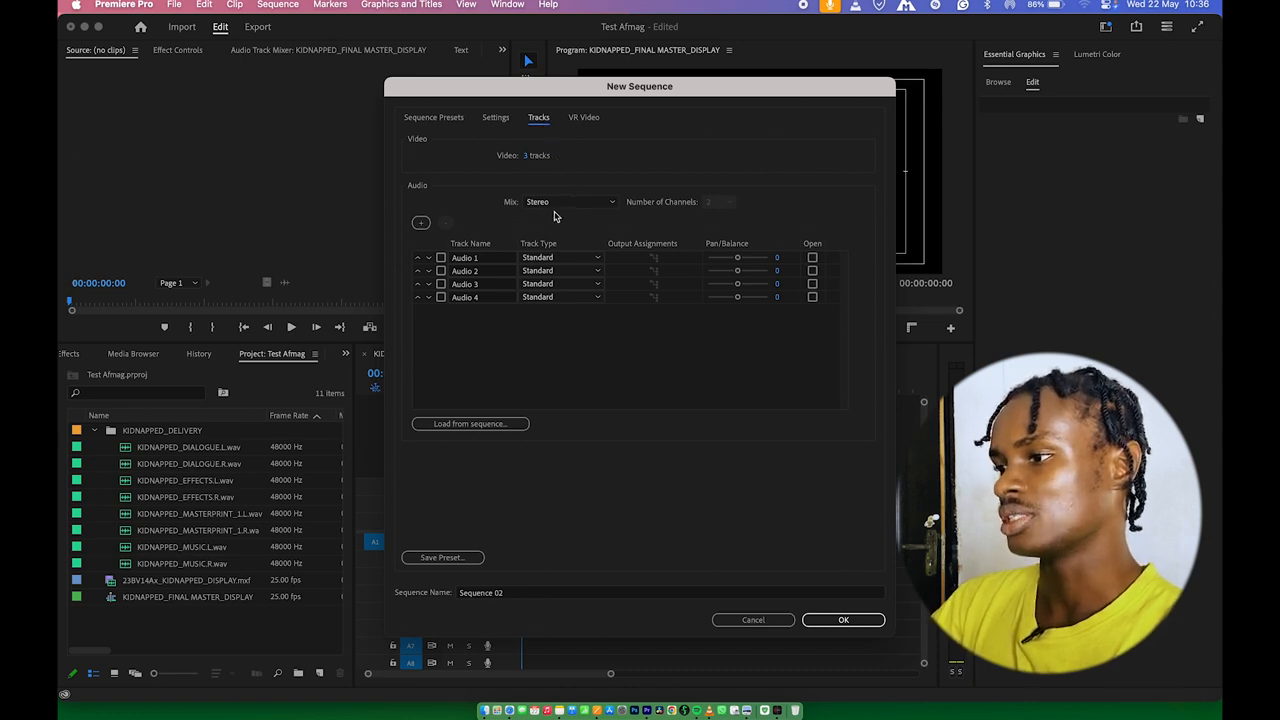
click(540, 207)
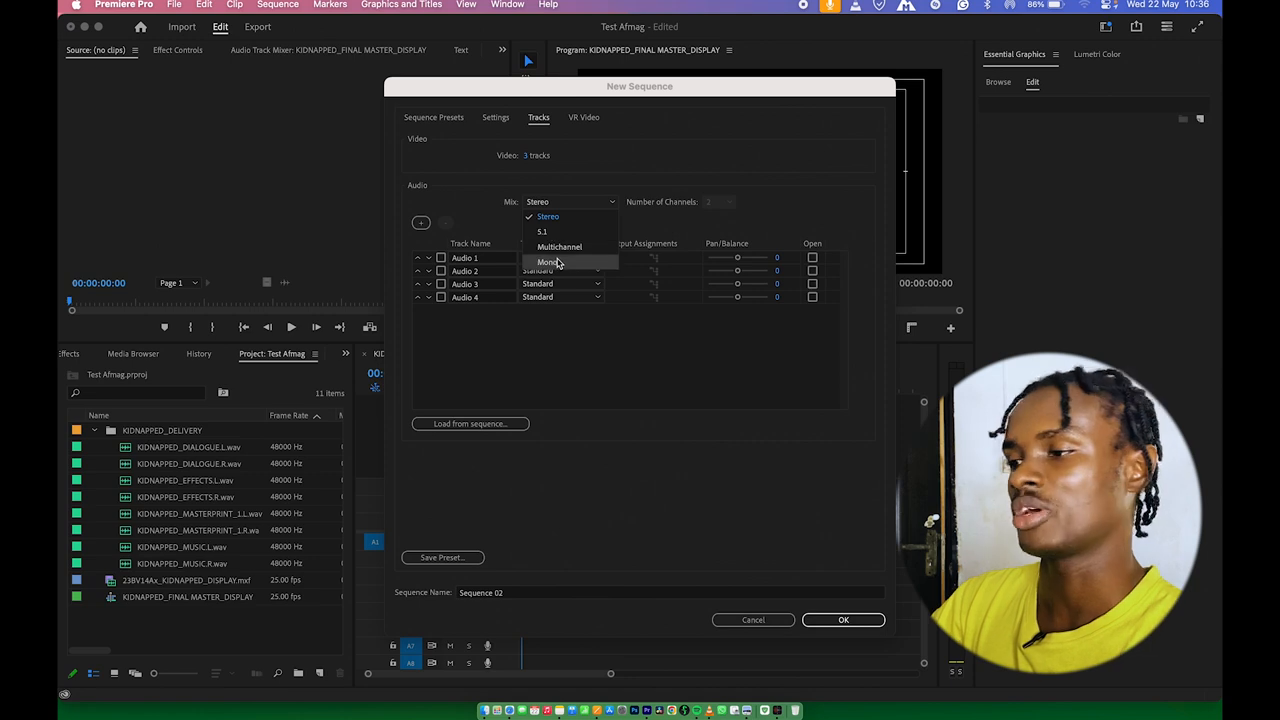
click(559, 247)
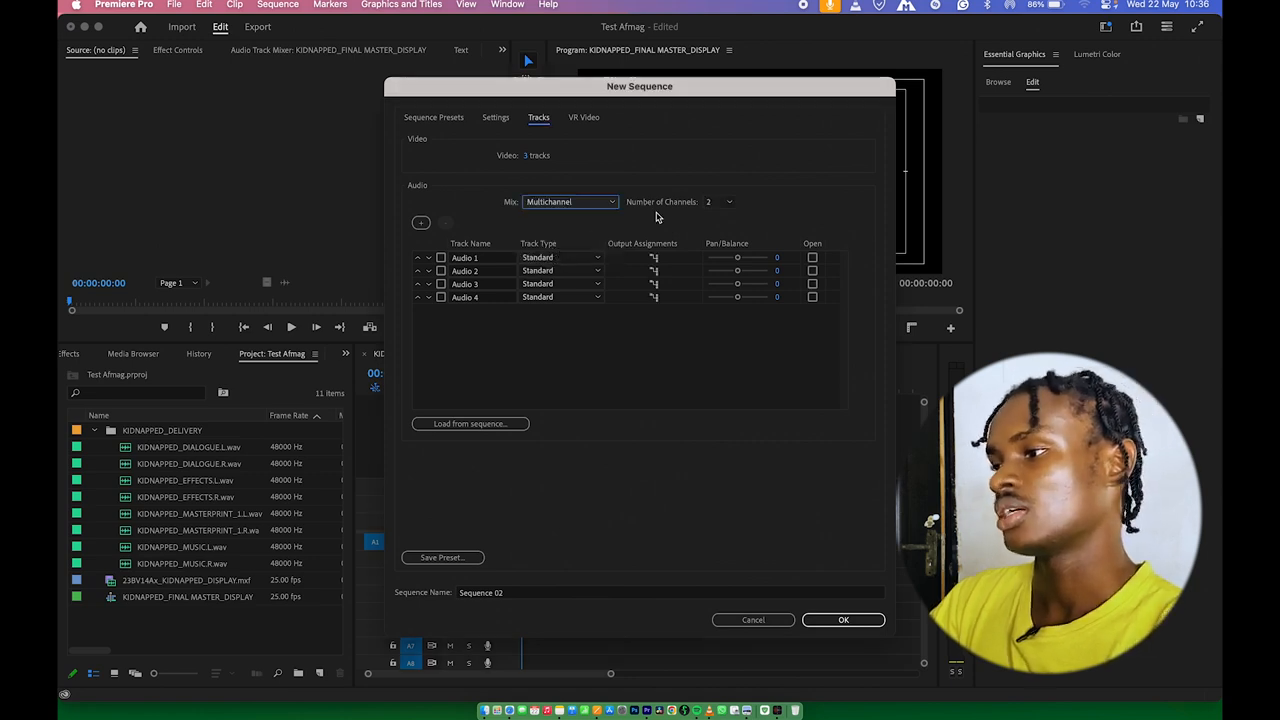
click(718, 205)
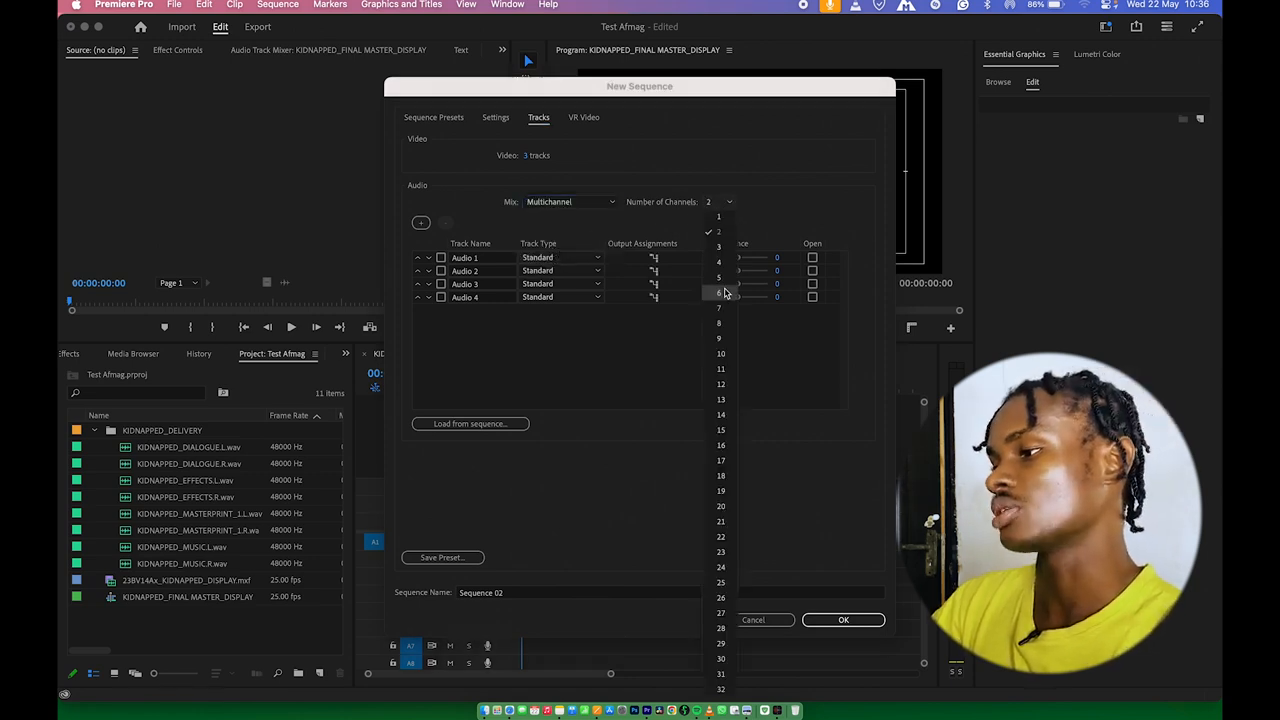
click(721, 323)
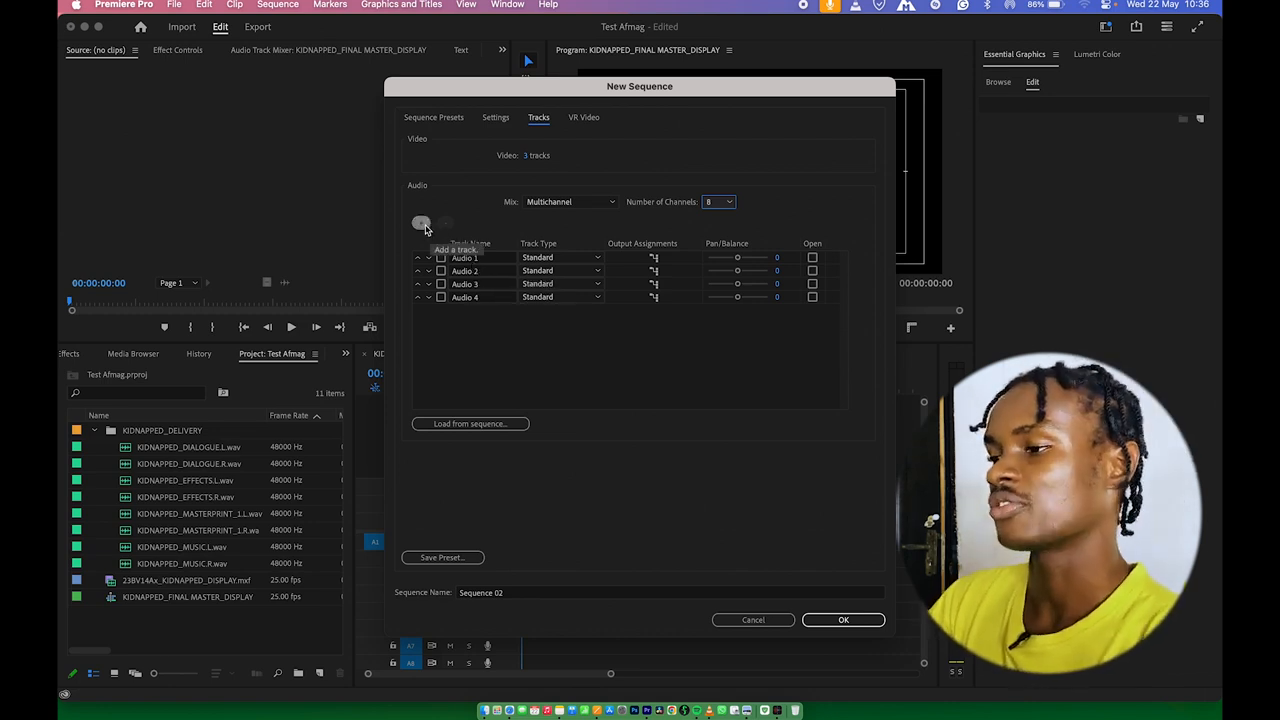
Step: Add four more audio tracks to the new sequence, keeping Audio 1 as a Standard track
click(422, 224)
click(422, 224)
click(422, 224)
click(422, 224)
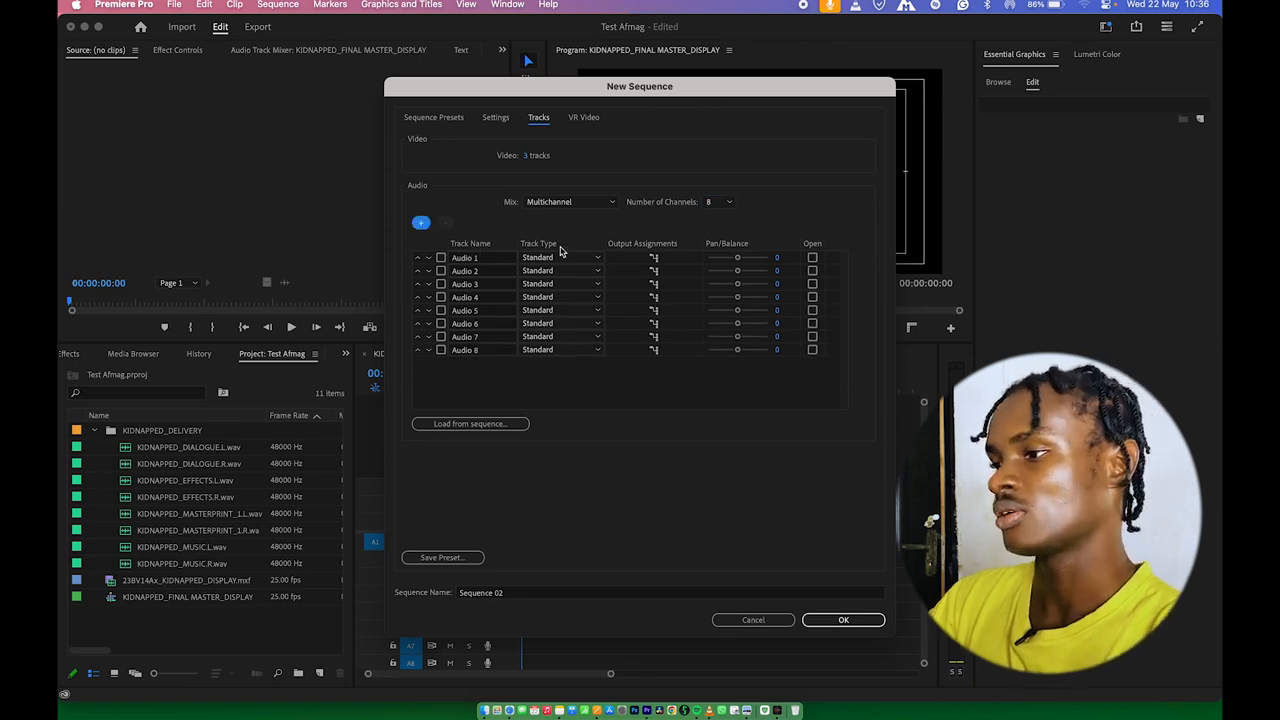
click(560, 257)
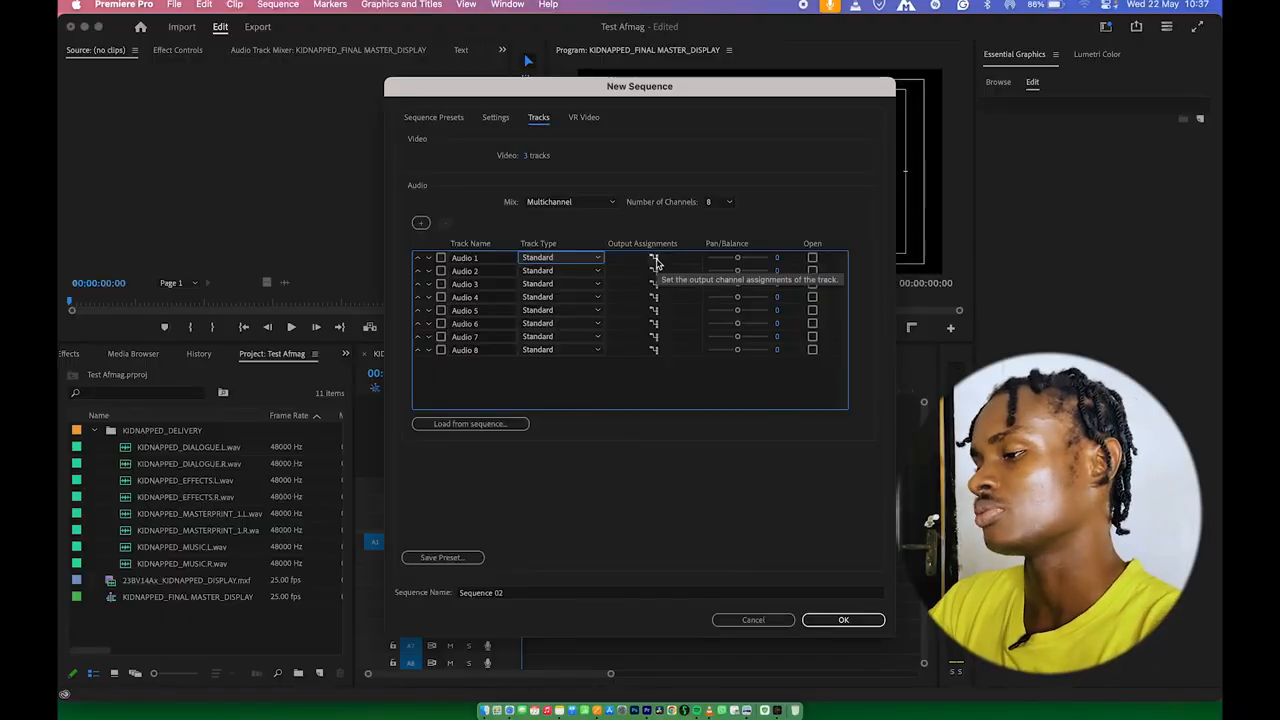
Step: Check the output assignments of Audio 1 and Audio 2 and accept mix channels 1-2 for both
click(656, 262)
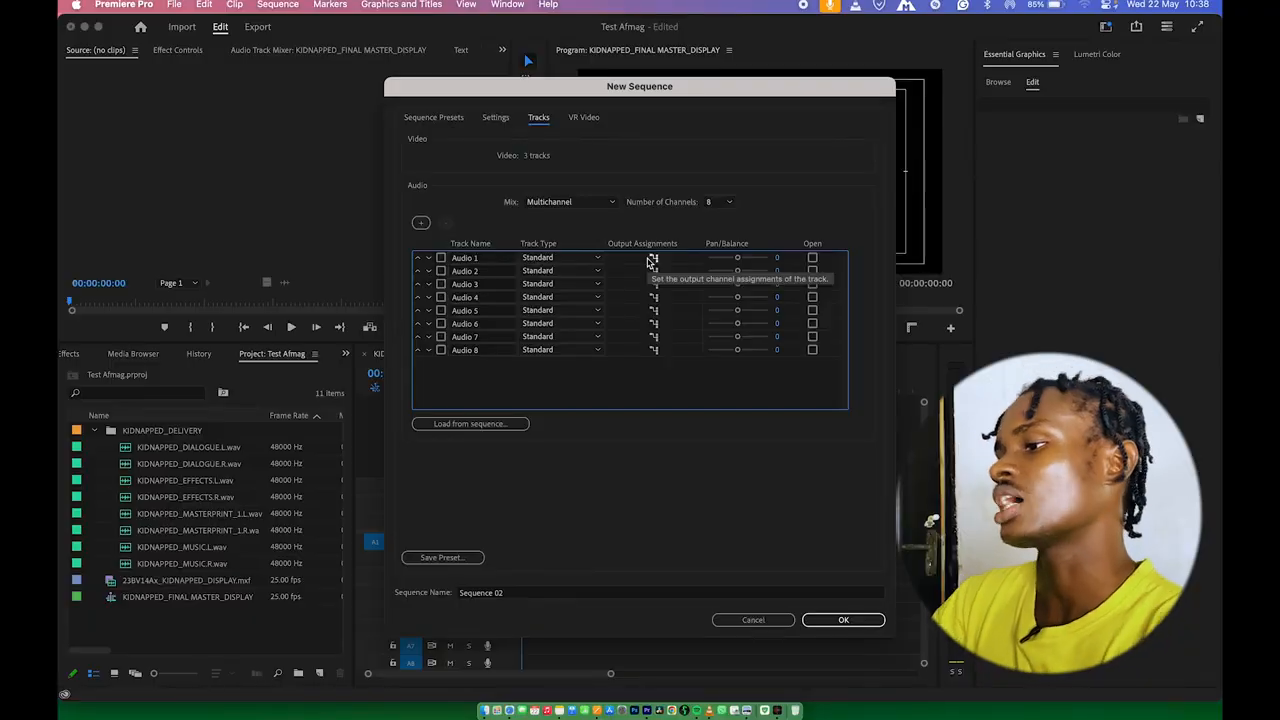
click(651, 262)
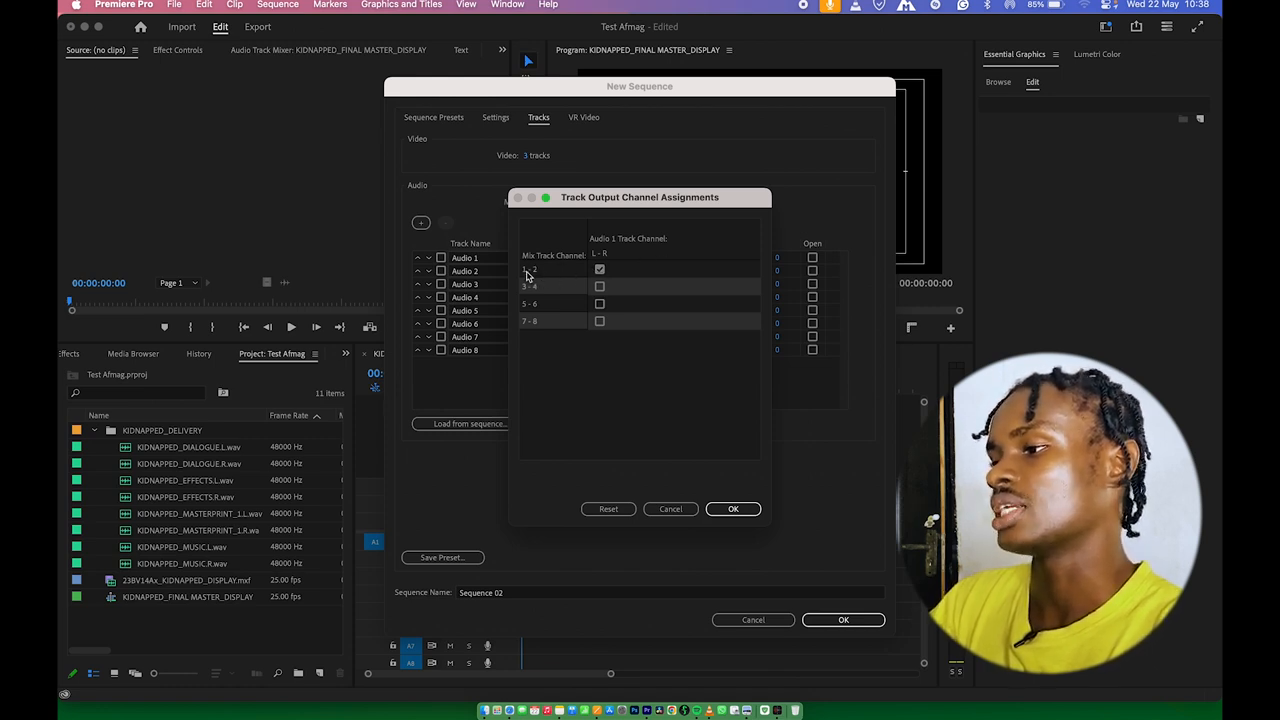
click(732, 510)
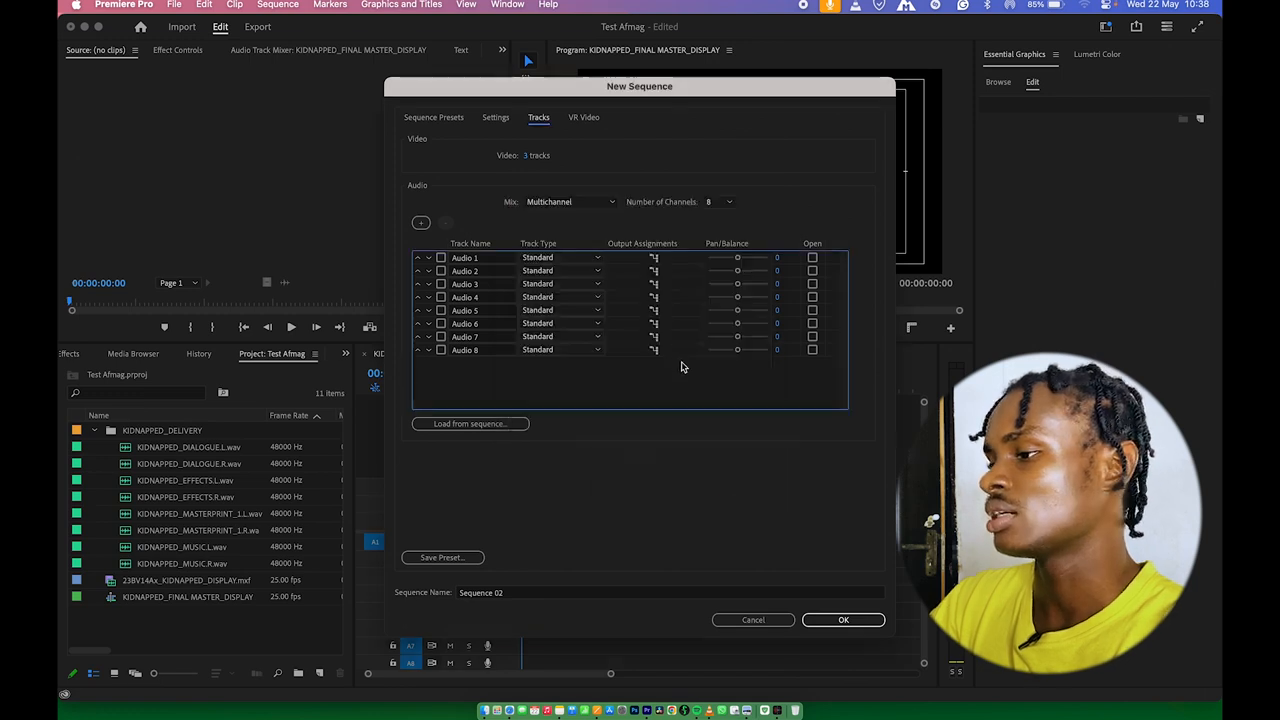
click(656, 280)
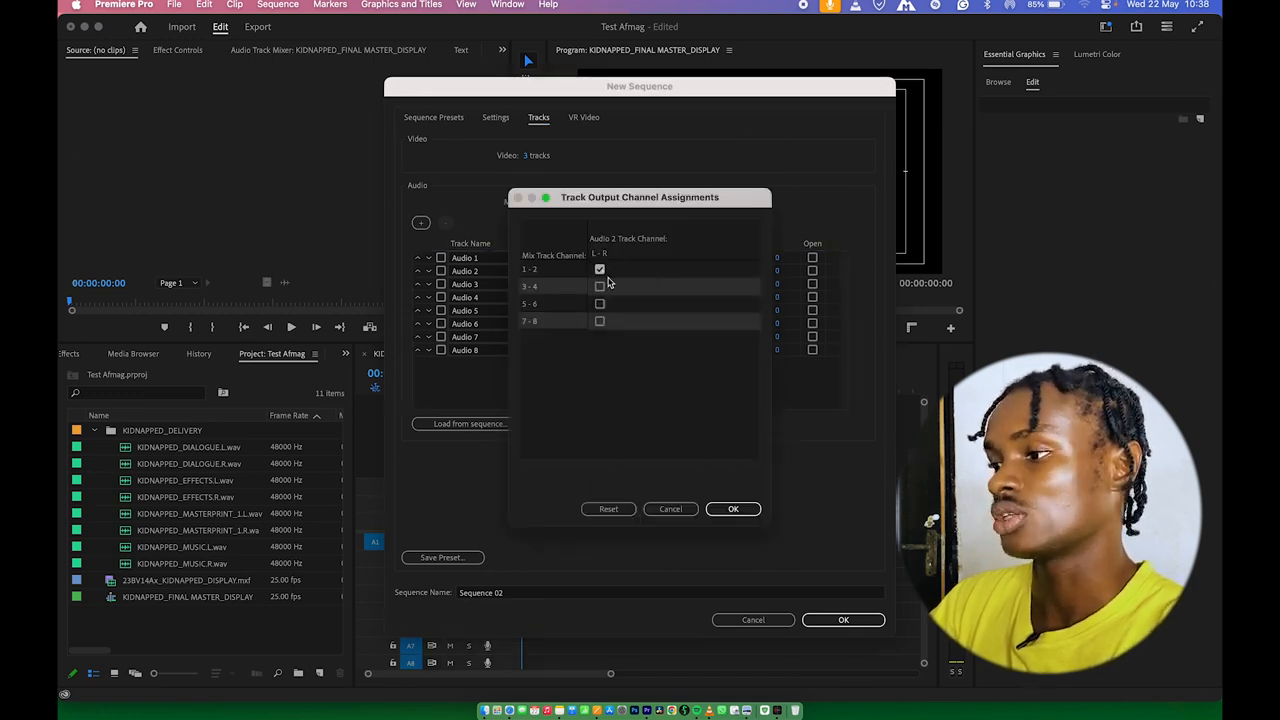
click(726, 510)
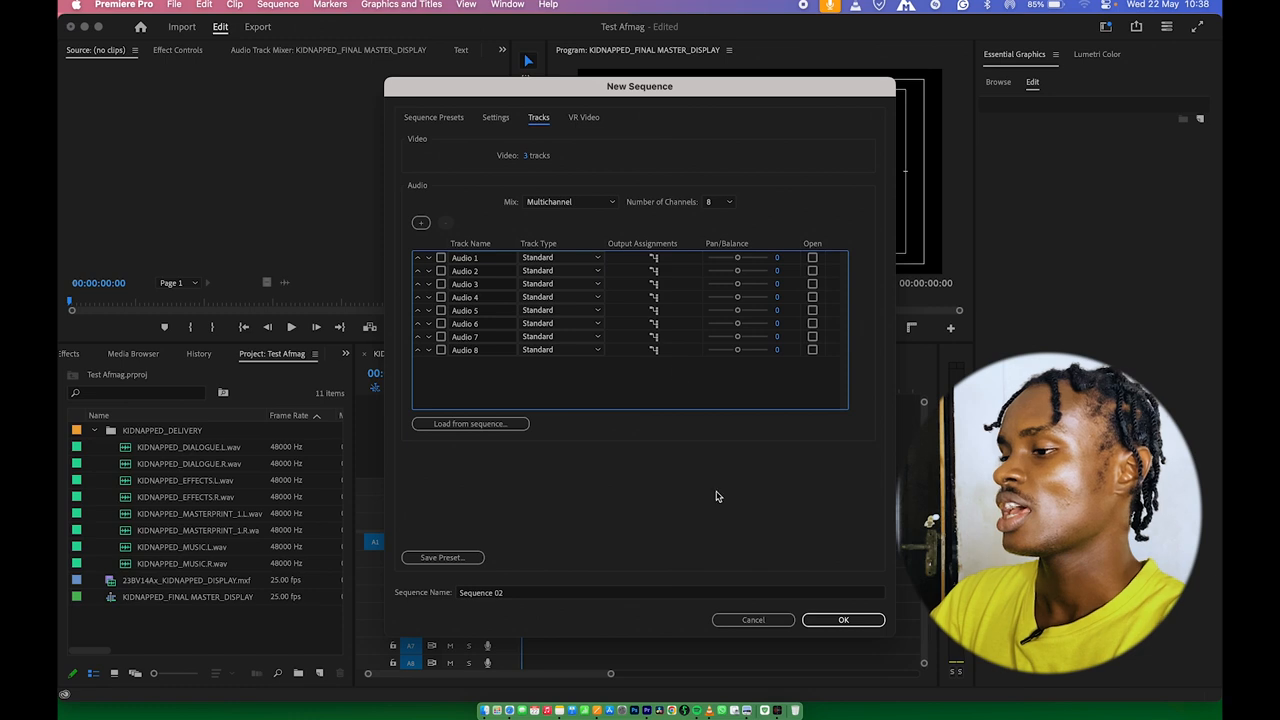
Step: Assign the outputs of Audio 3 and Audio 4 to mix channels 3-4 only, removing channels 1-2
click(655, 289)
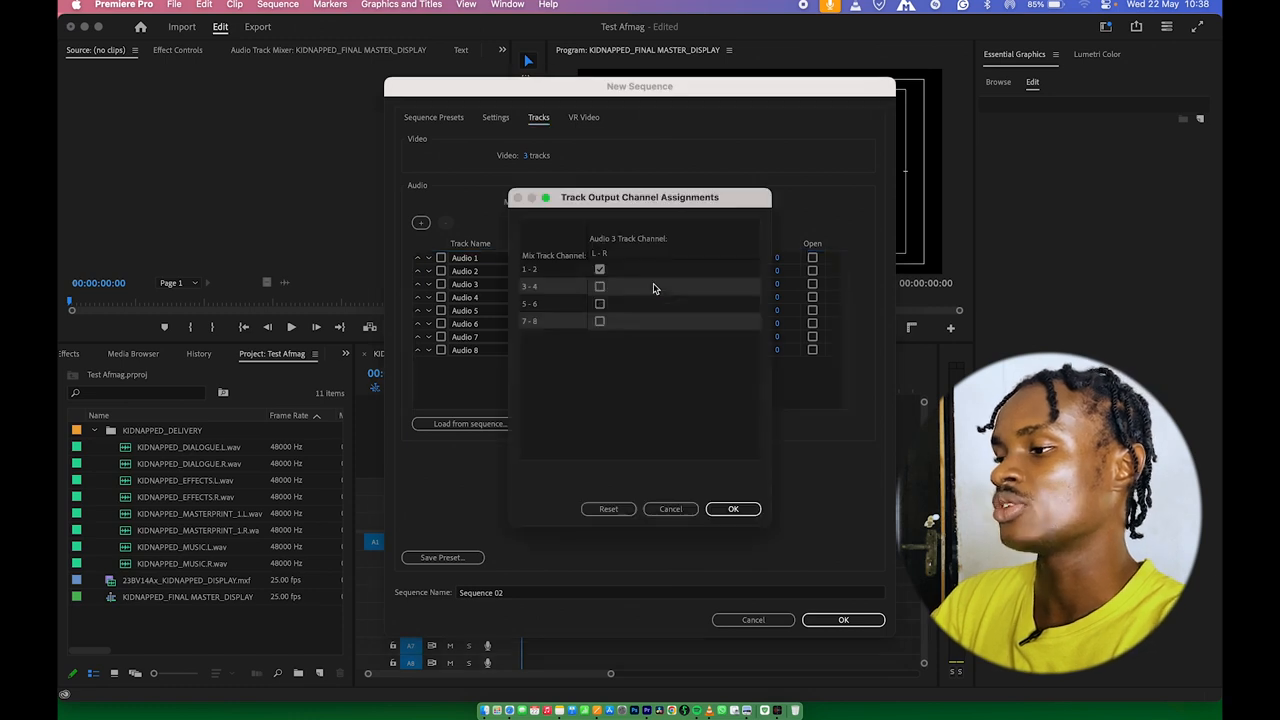
click(600, 287)
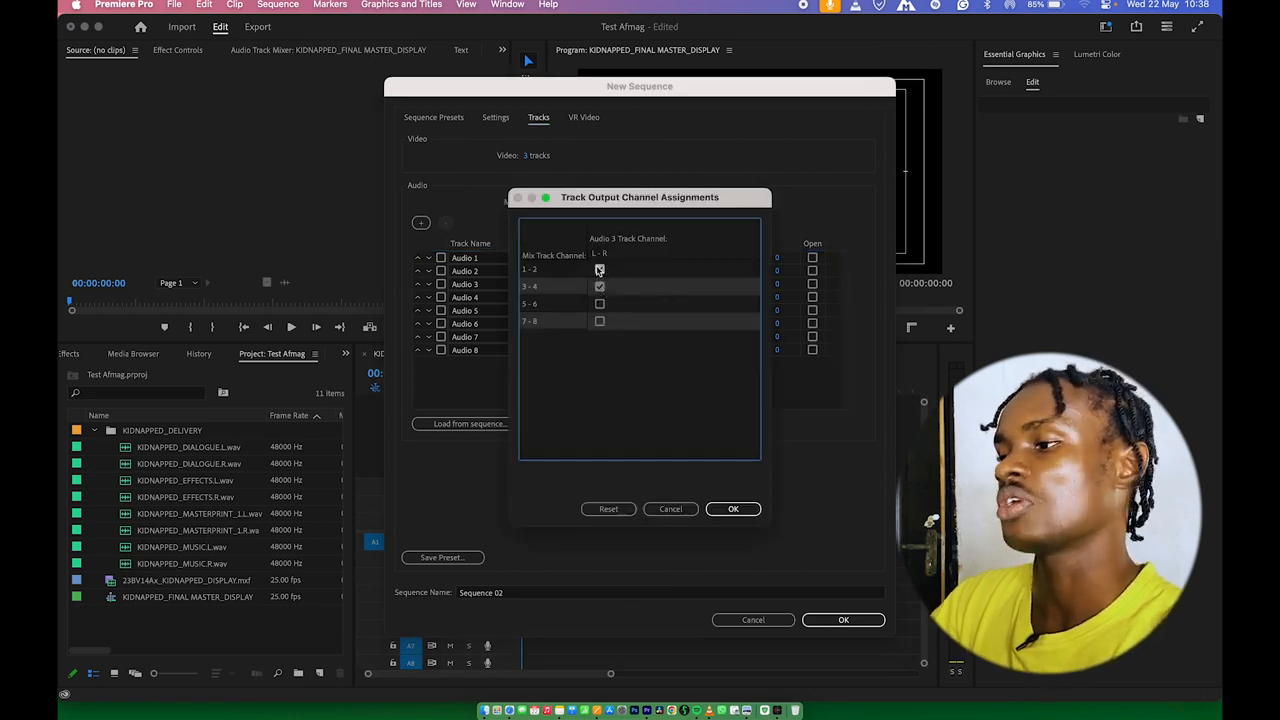
click(600, 270)
click(729, 509)
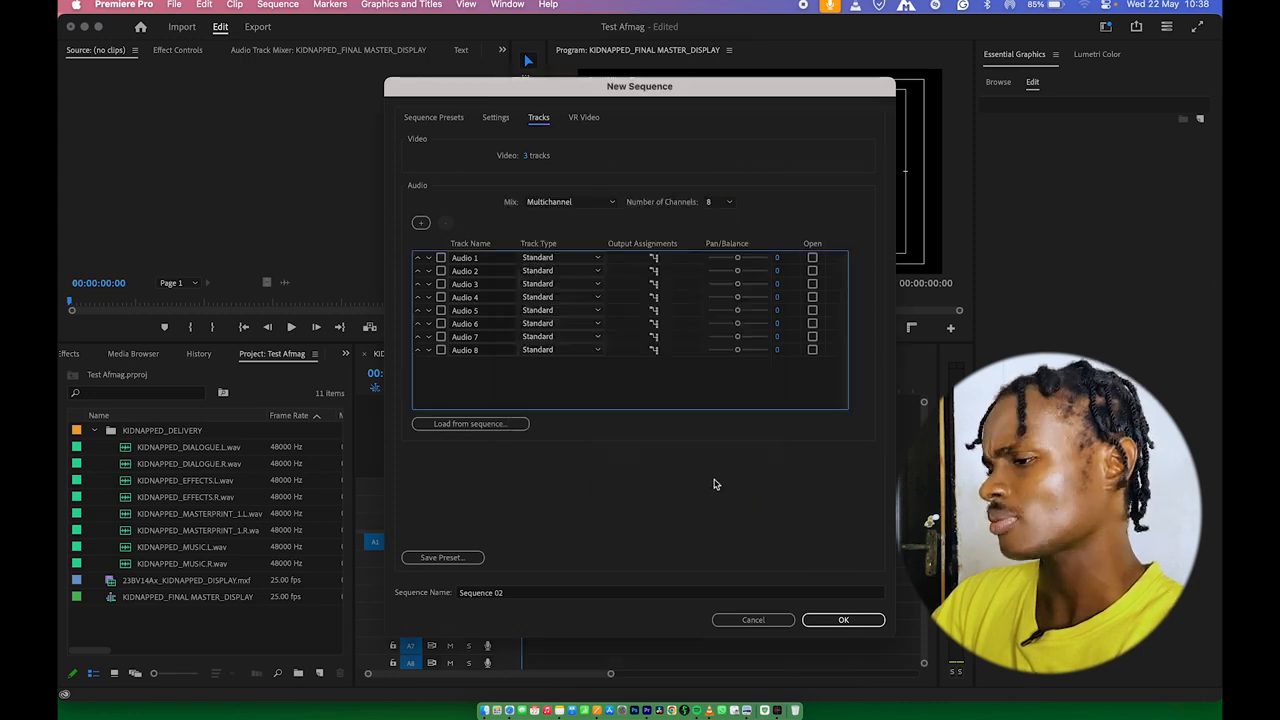
click(653, 297)
click(600, 287)
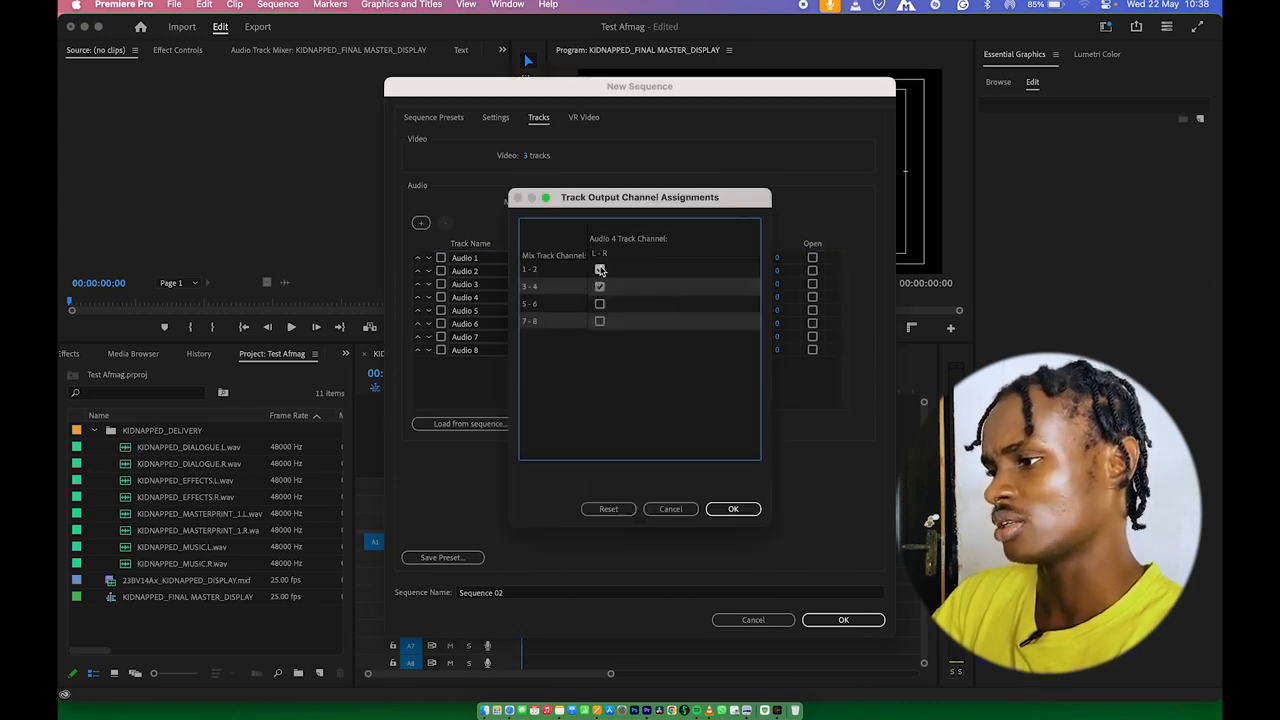
click(600, 270)
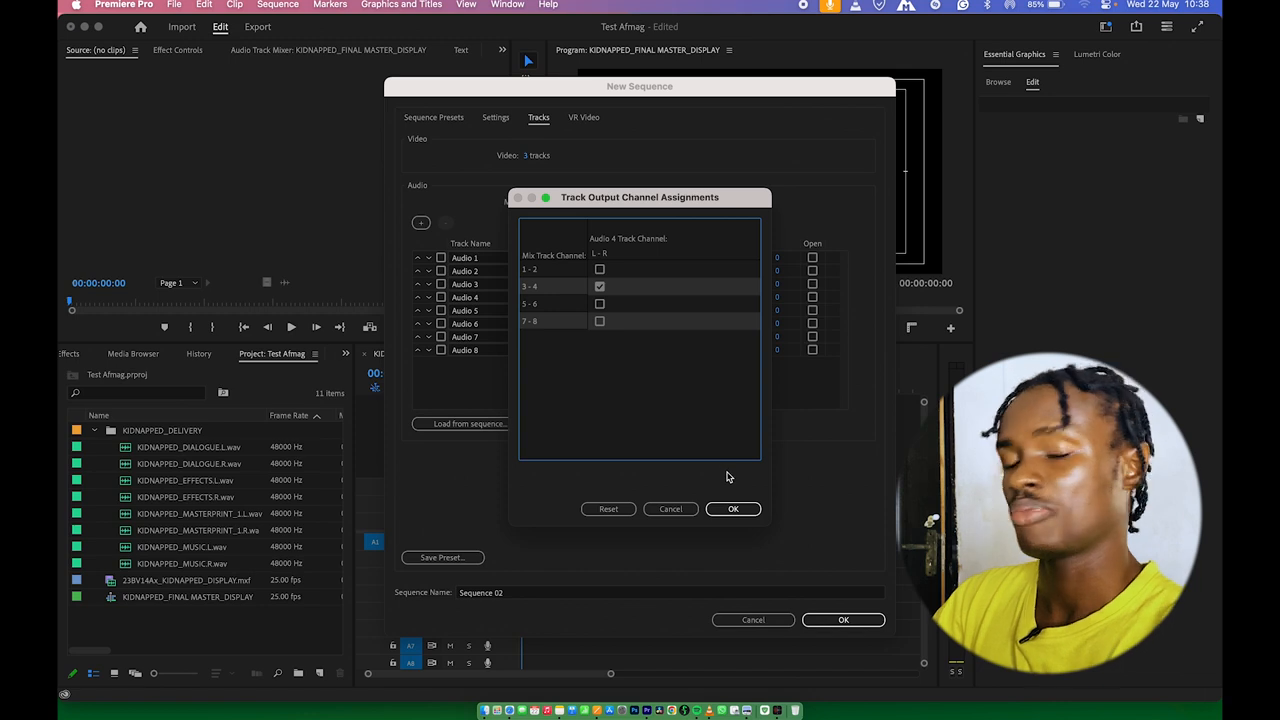
click(746, 510)
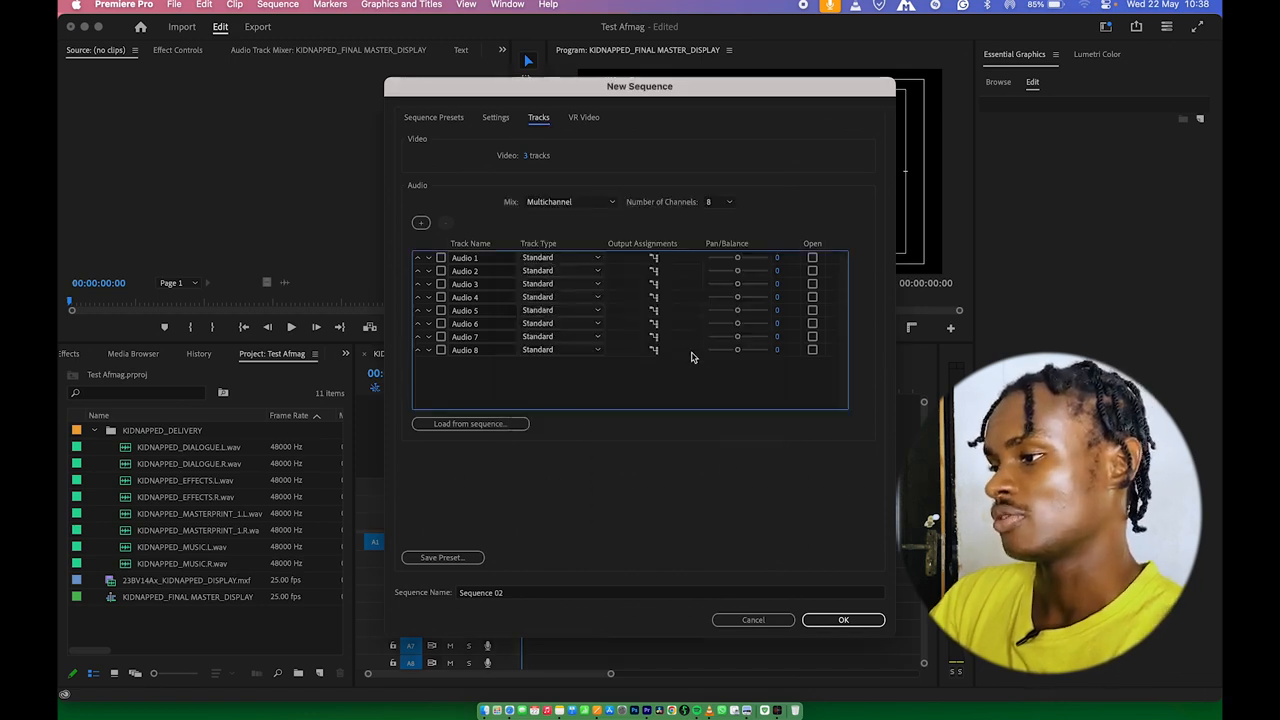
Step: Assign the outputs of Audio 5 and Audio 6 to mix channels 5-6 only, removing channels 1-2
click(655, 312)
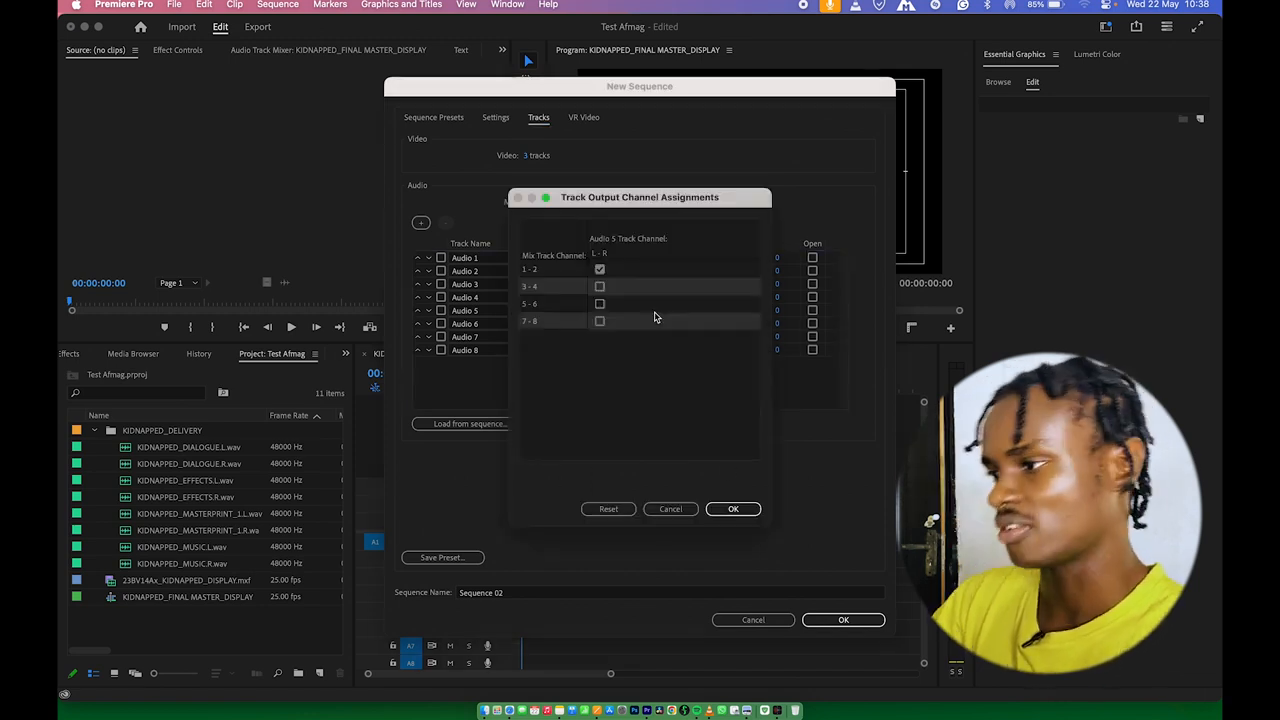
click(600, 303)
click(600, 270)
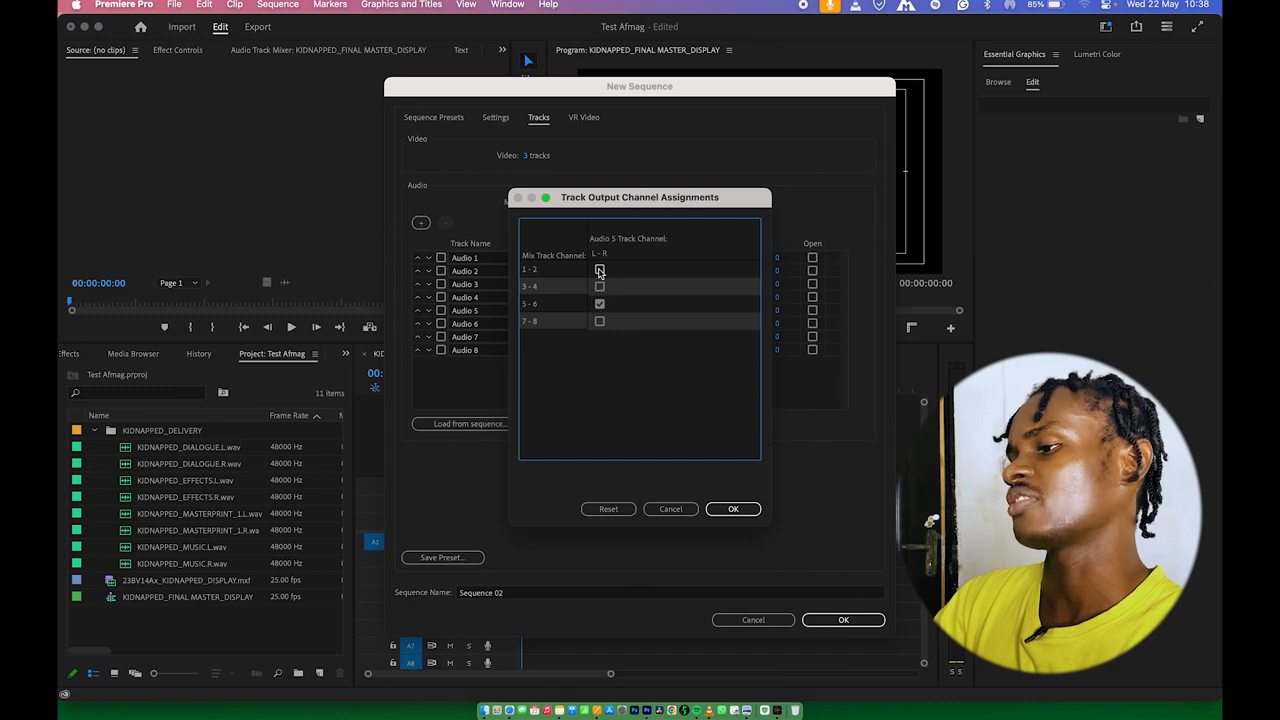
click(742, 512)
click(654, 323)
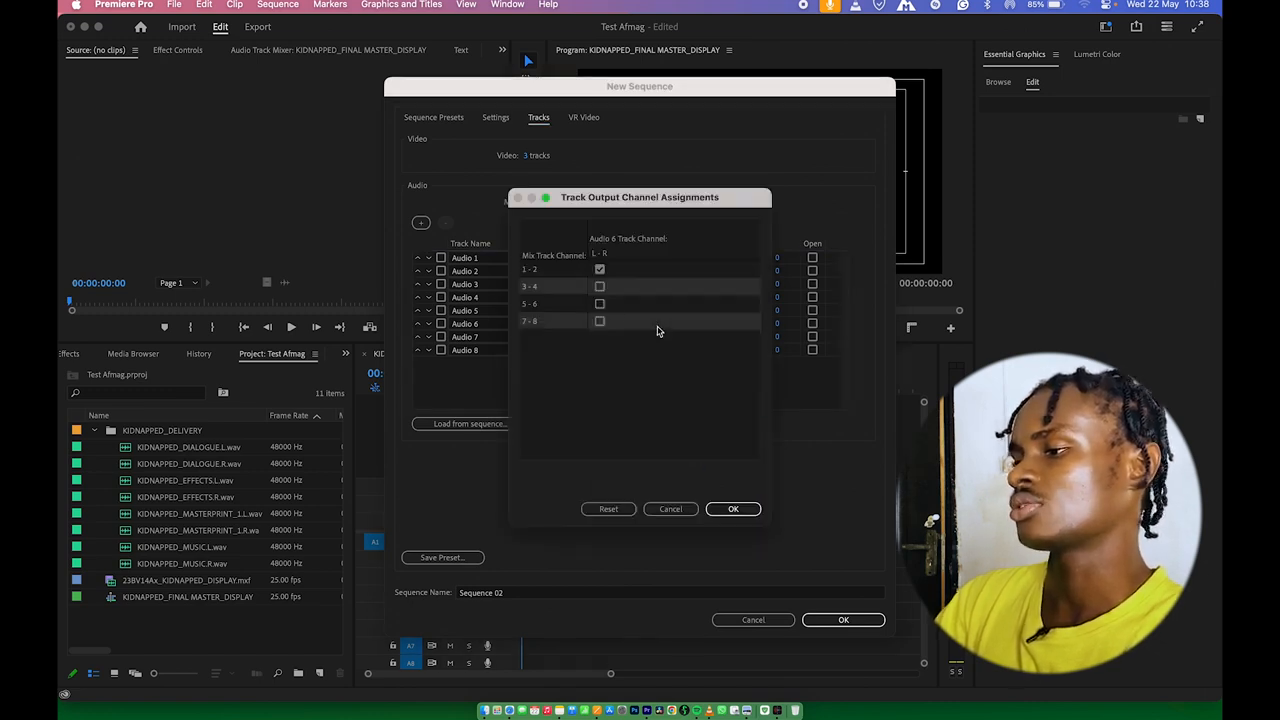
click(600, 304)
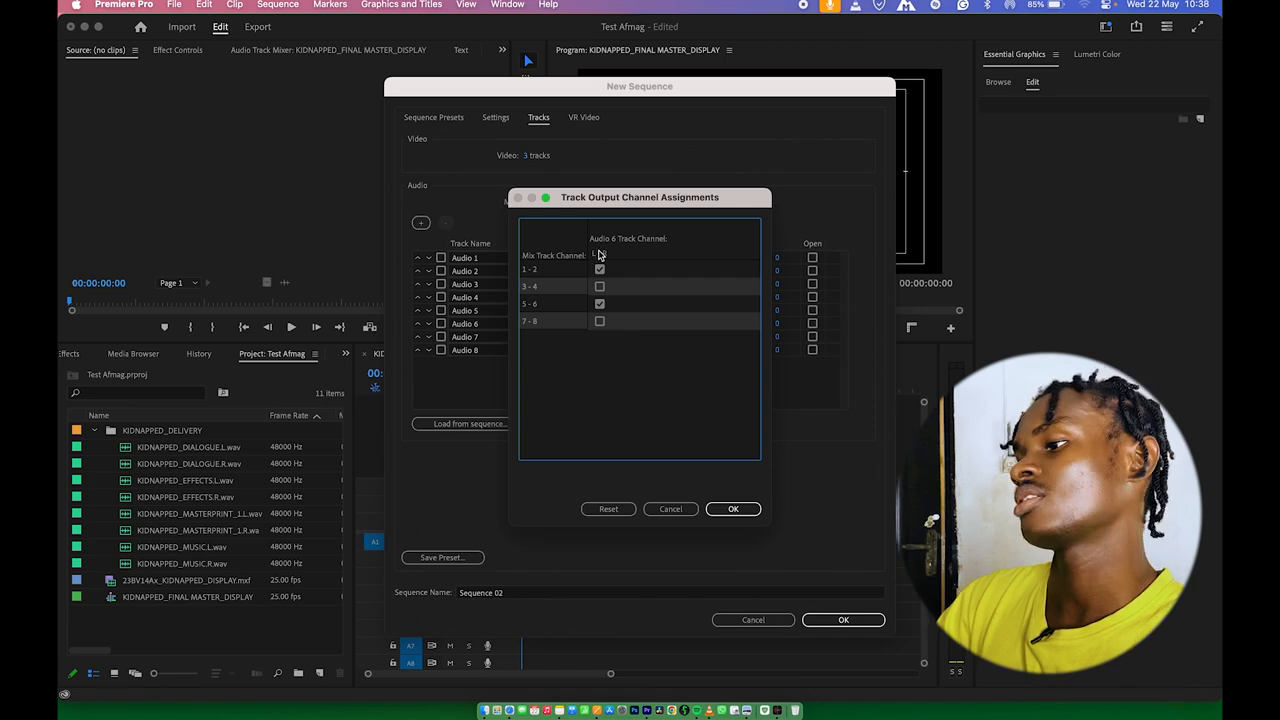
click(600, 269)
click(729, 509)
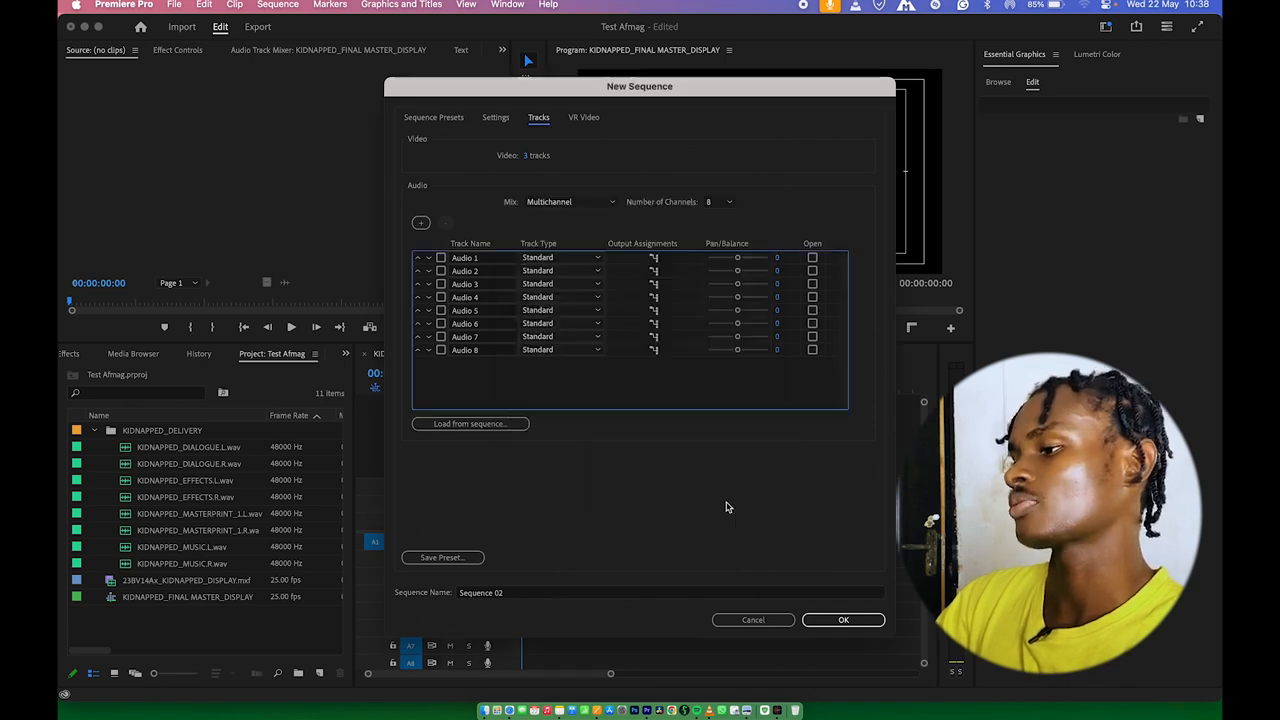
Step: Assign the outputs of Audio 7 and Audio 8 to mix channels 7-8 only, removing channels 1-2
click(654, 337)
click(600, 321)
click(600, 269)
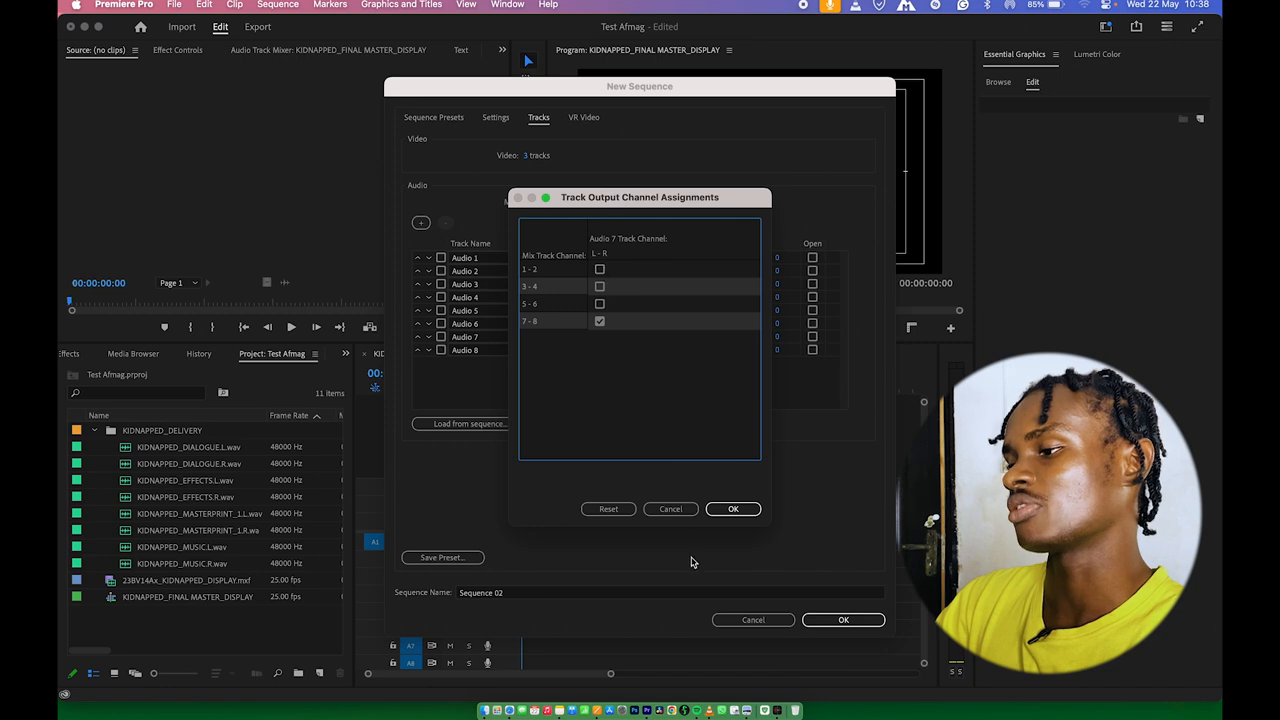
click(733, 509)
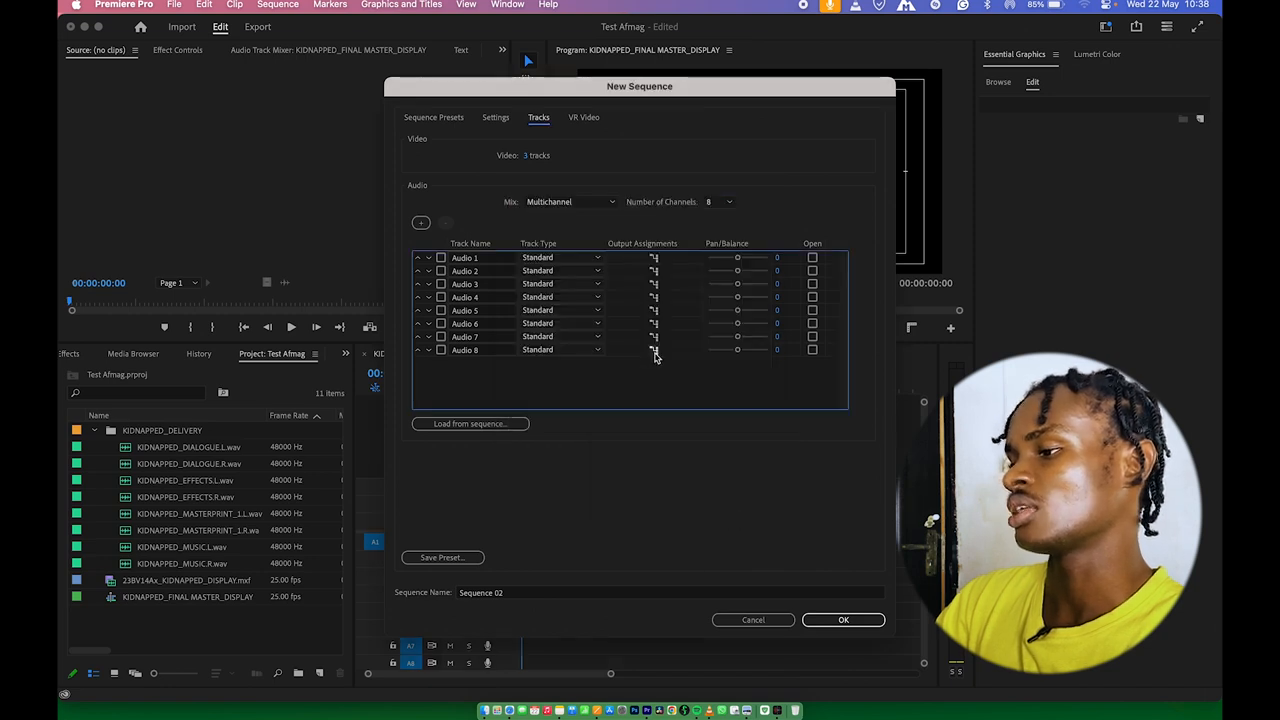
click(654, 352)
click(600, 321)
click(600, 269)
click(733, 509)
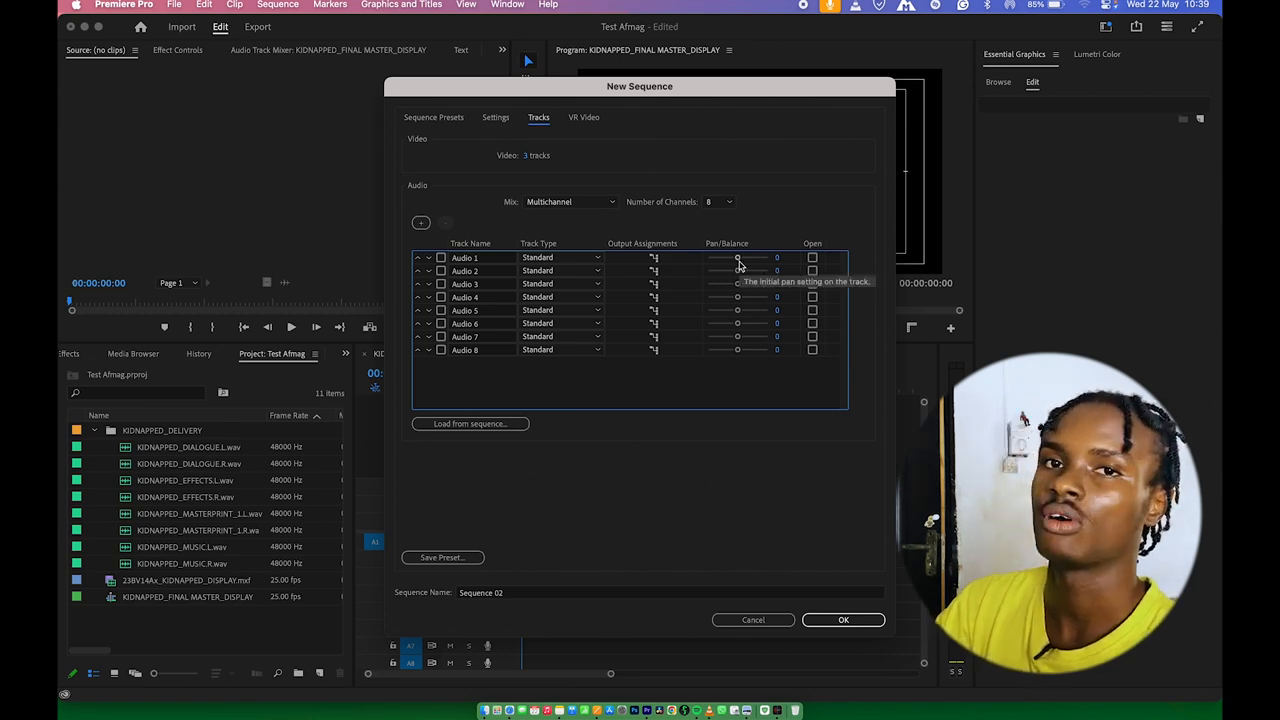
Step: Set the pan of Audio 1, 3, 5 and 7 to -100 and of Audio 2, 4, 6 and 8 to 100
drag(739, 265, 637, 287)
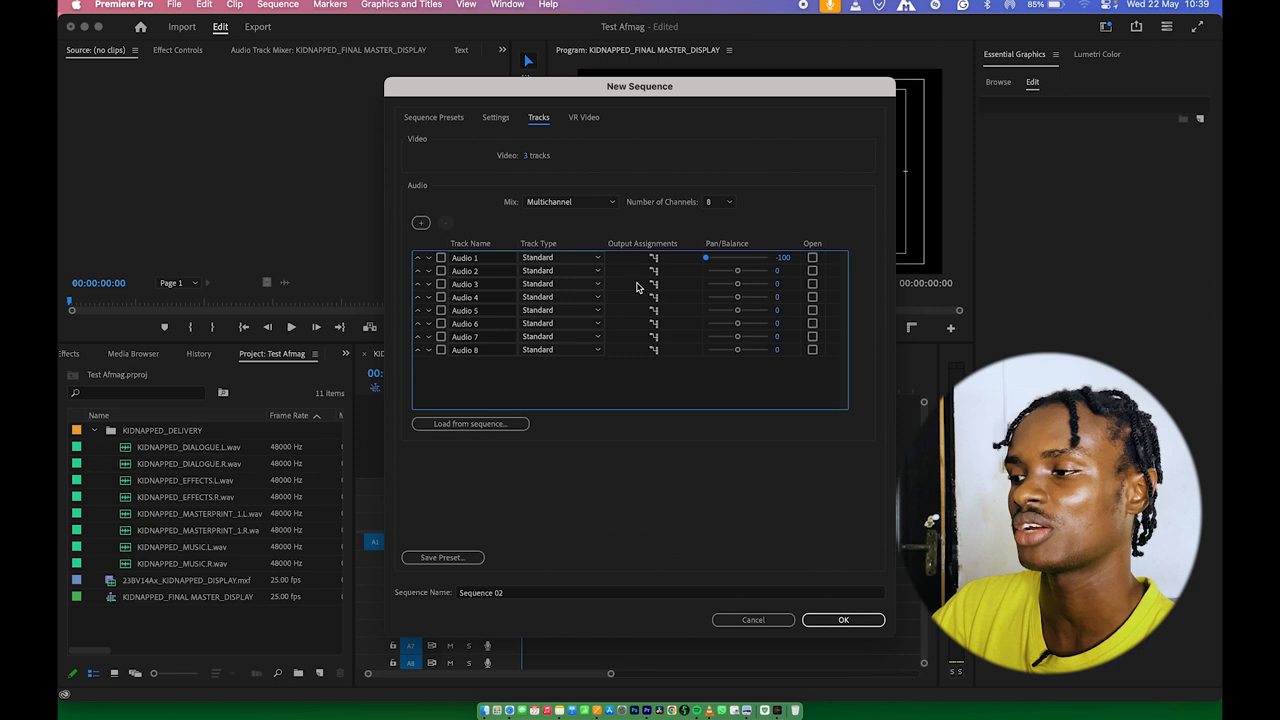
click(785, 257)
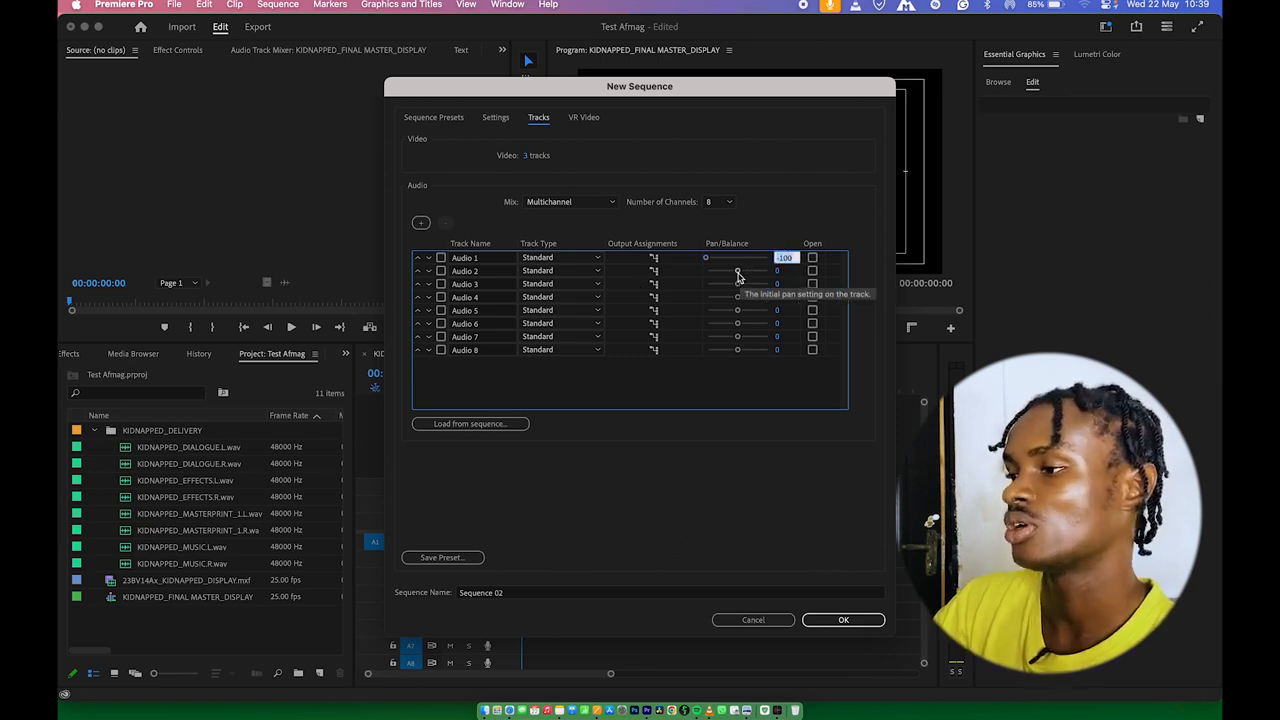
drag(739, 272, 886, 293)
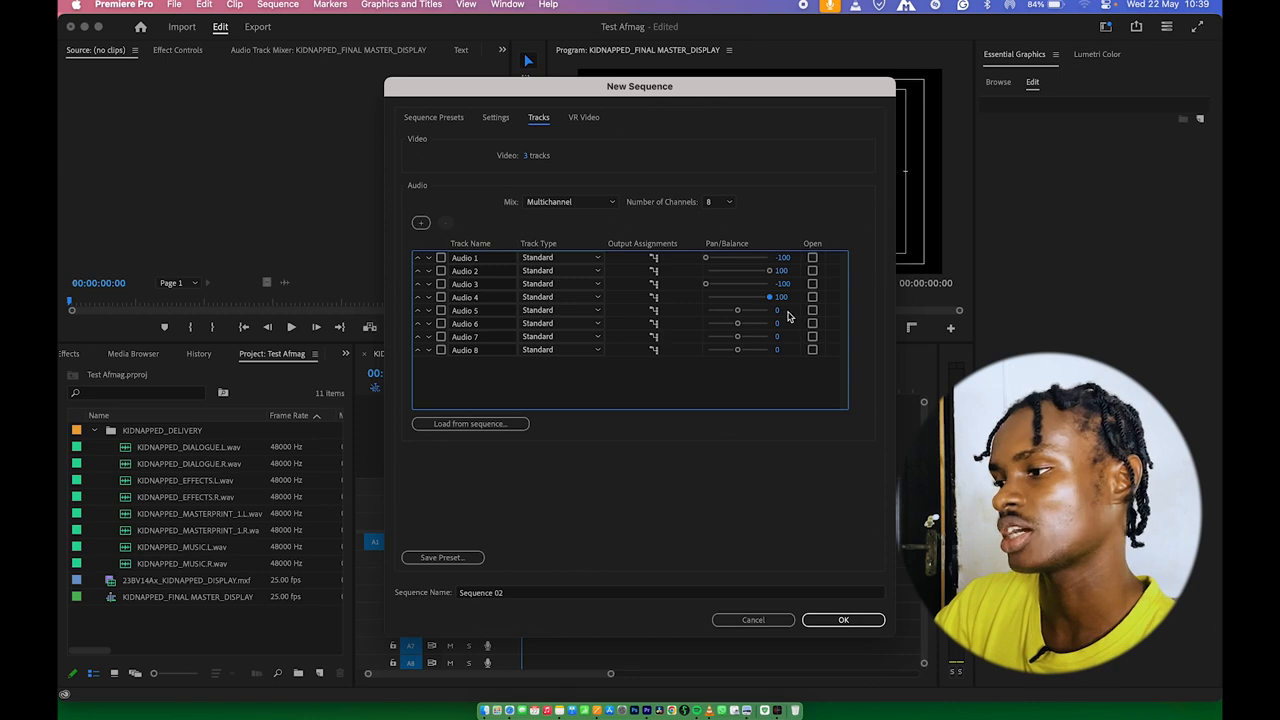
drag(721, 310, 916, 358)
drag(737, 337, 640, 354)
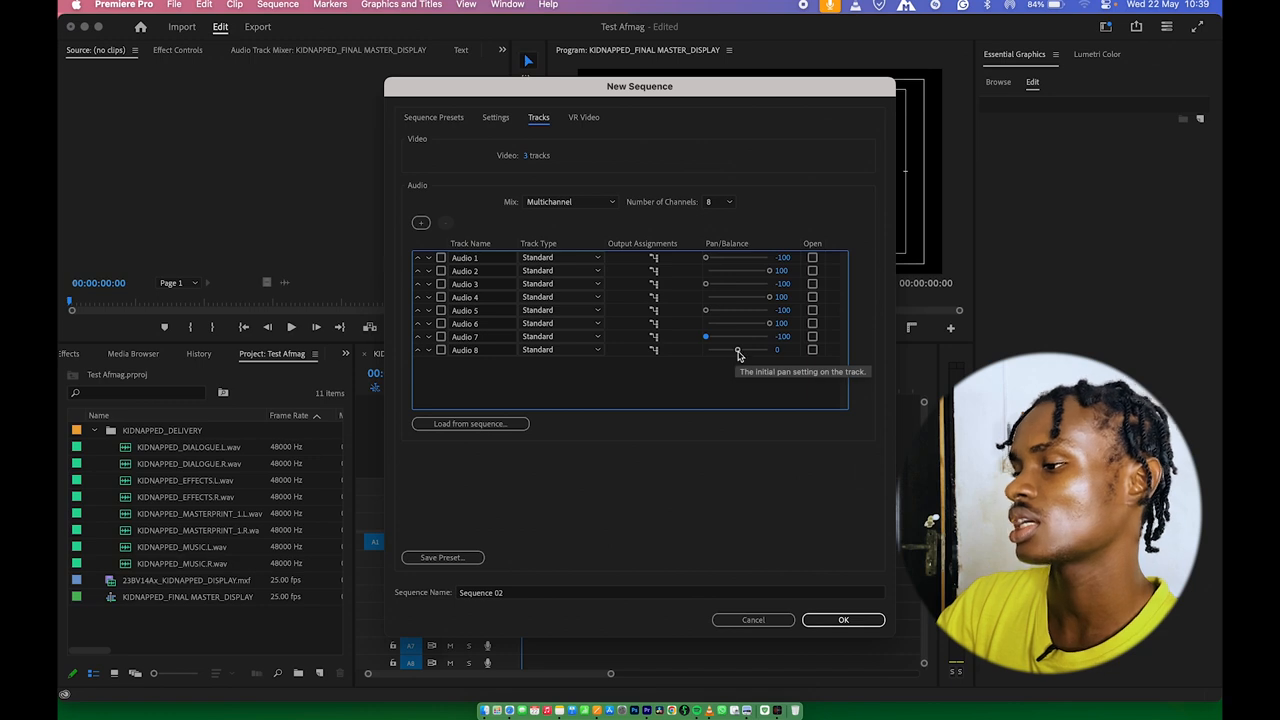
drag(737, 353, 800, 354)
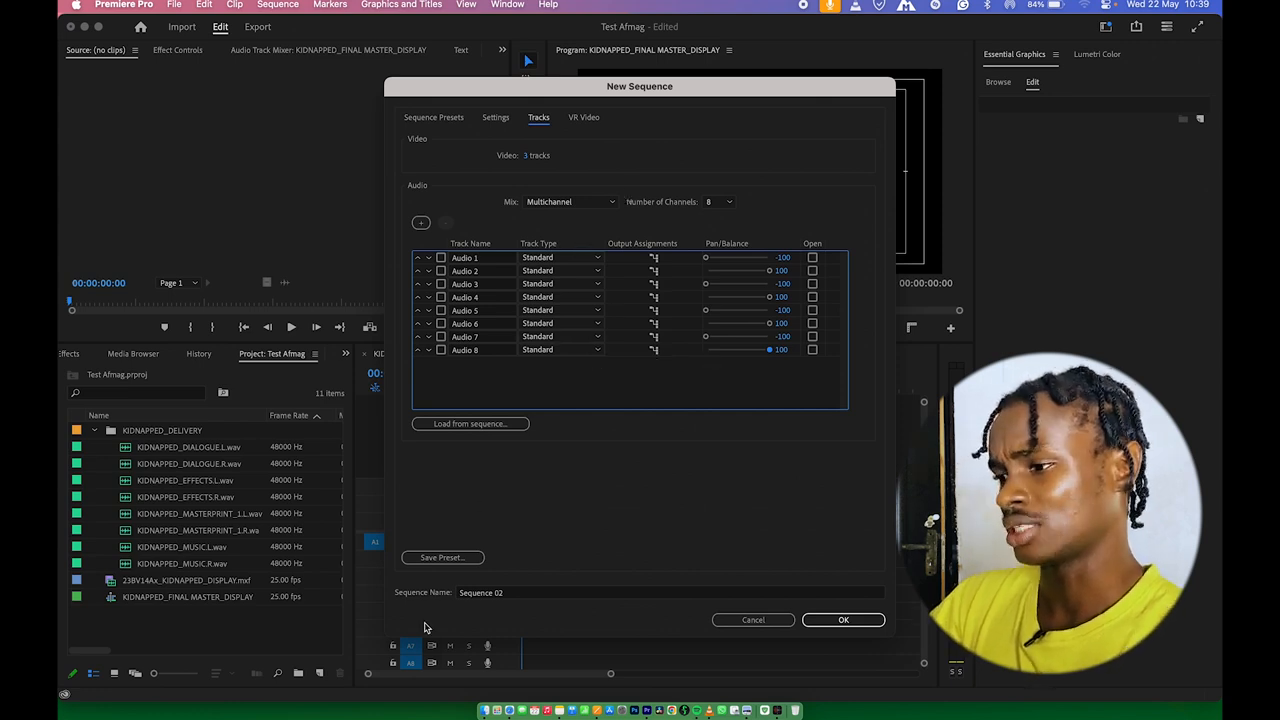
Step: Save the settings as a sequence preset named "Multichoice Multitrack Sequence" with the description "For Africa Magic"
click(470, 556)
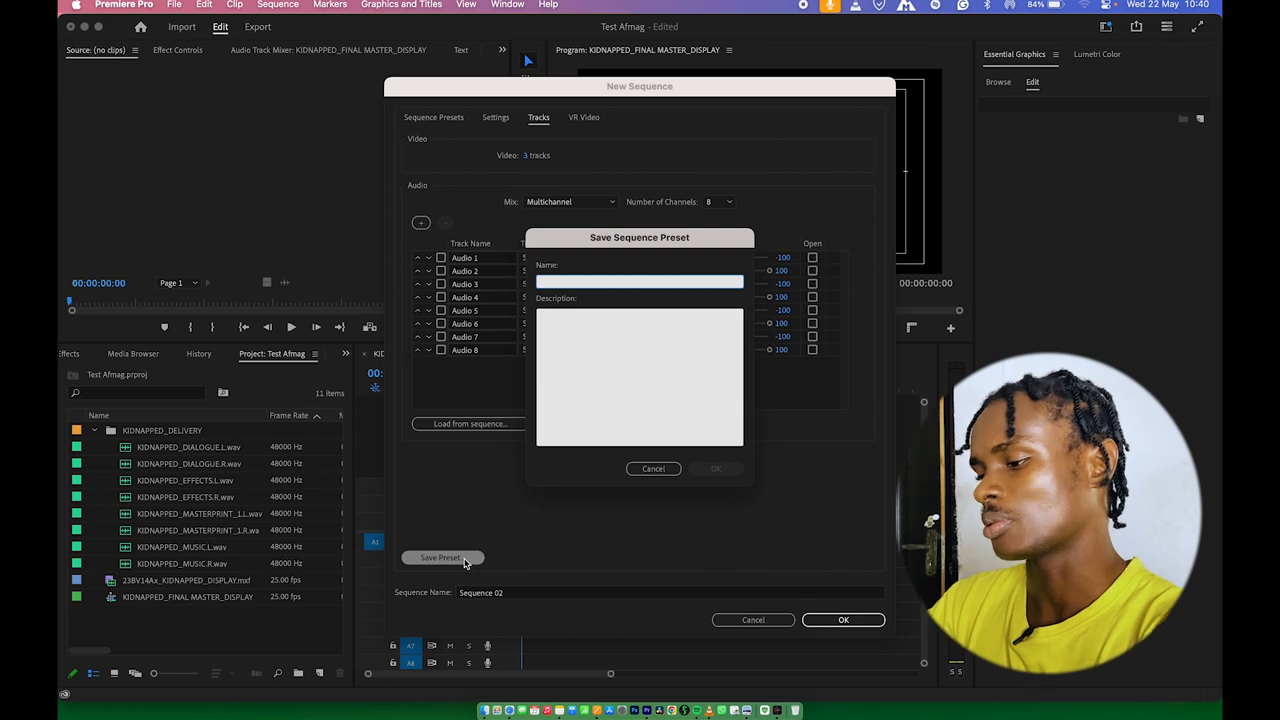
text(Multichoice Multitrack Sequence)
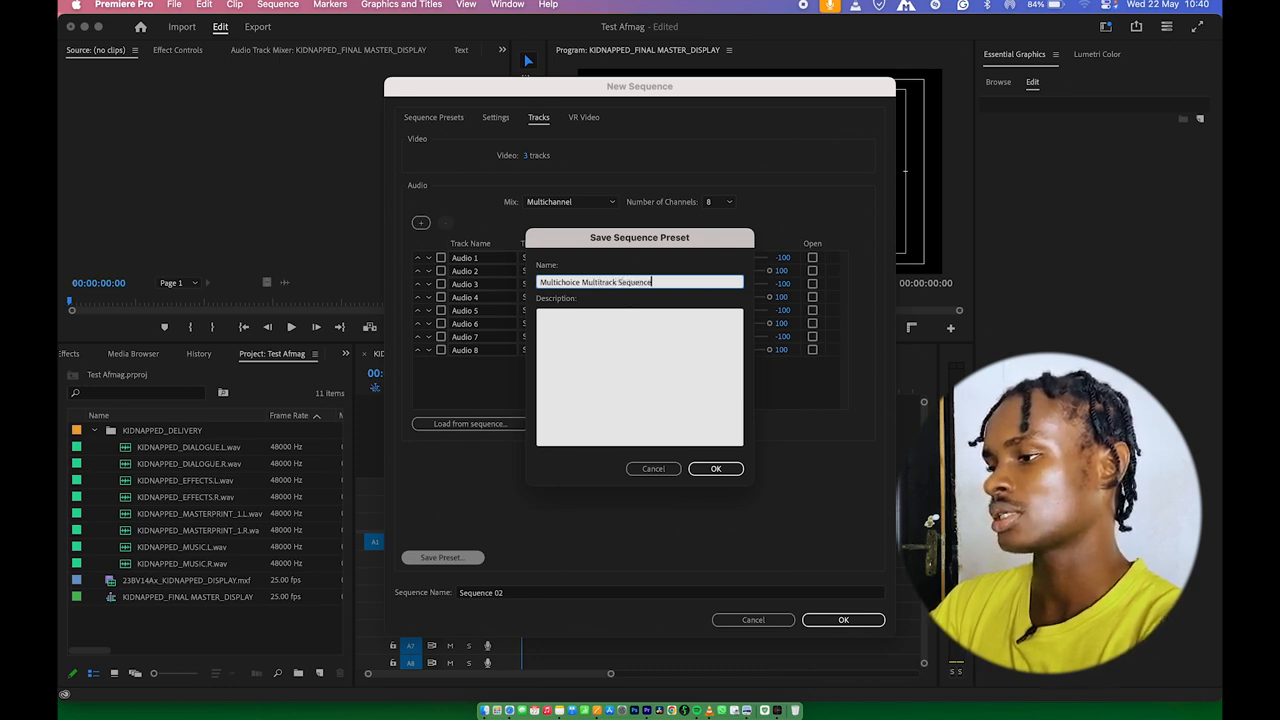
click(665, 351)
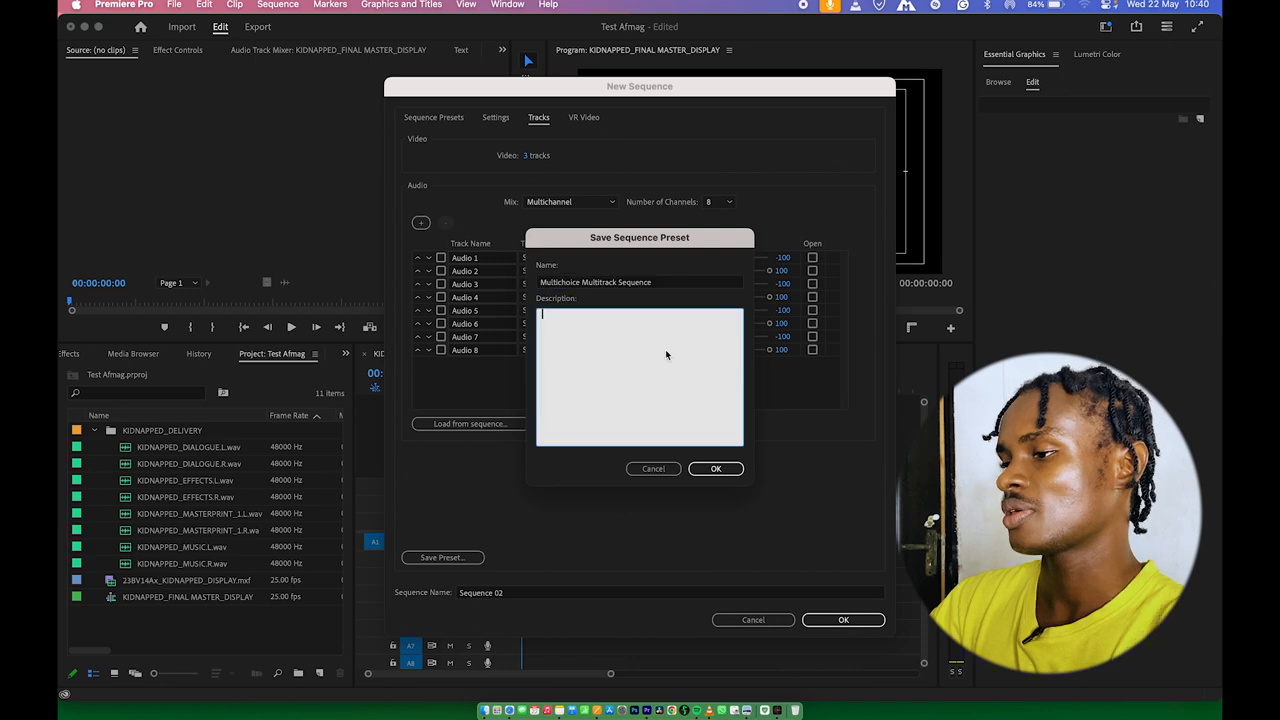
text(For Al)
text(rica Magic)
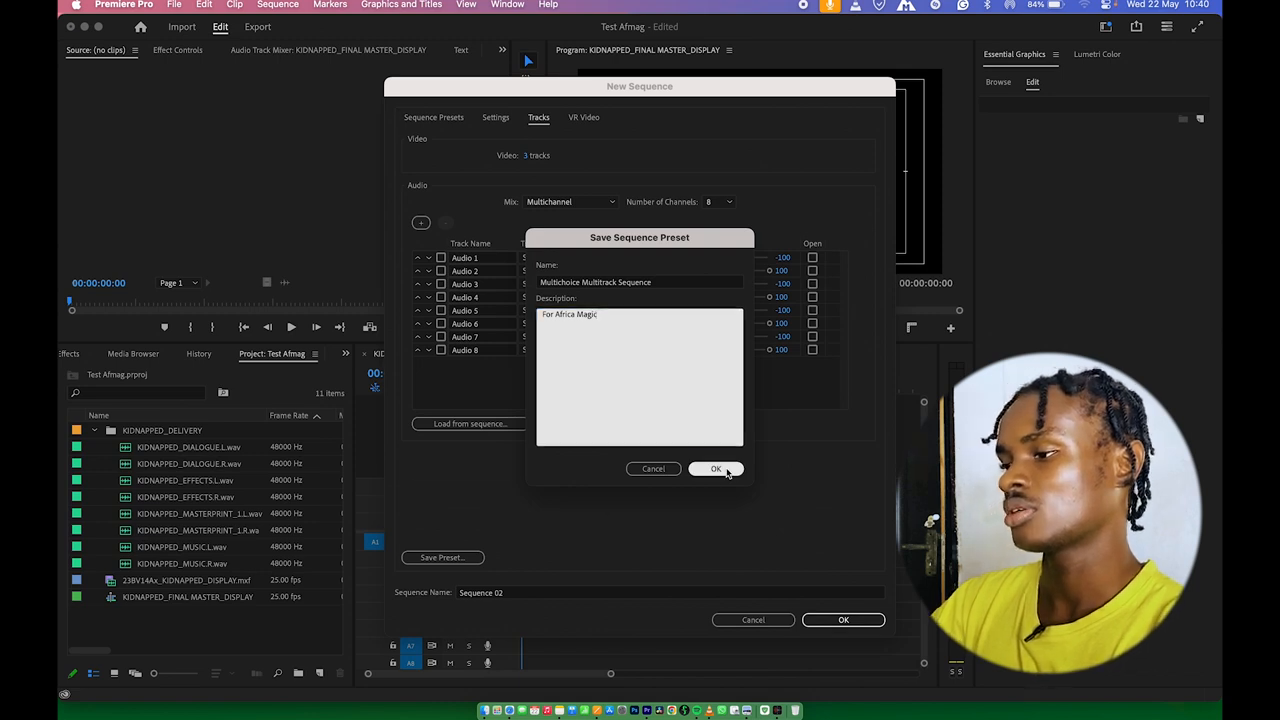
click(724, 470)
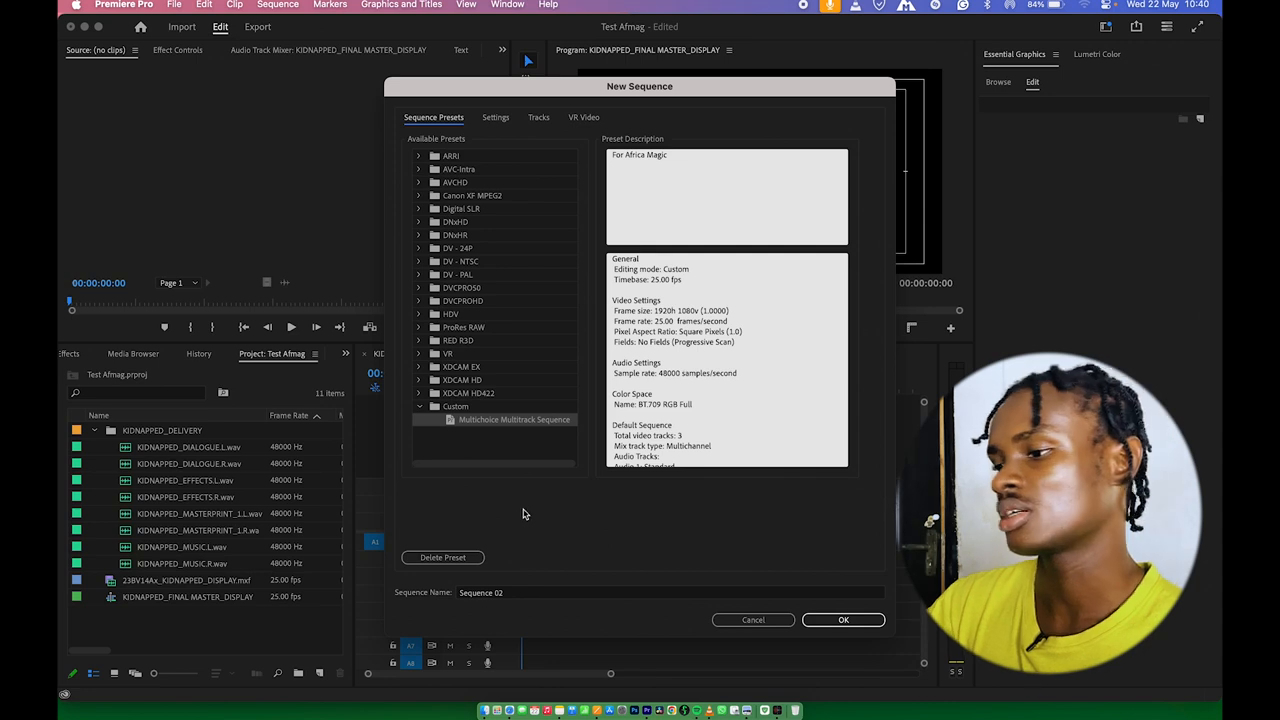
Step: Name the sequence KIDNAPPED_FINAL MASTER, create it from the custom preset, and check its audio tracks
click(530, 593)
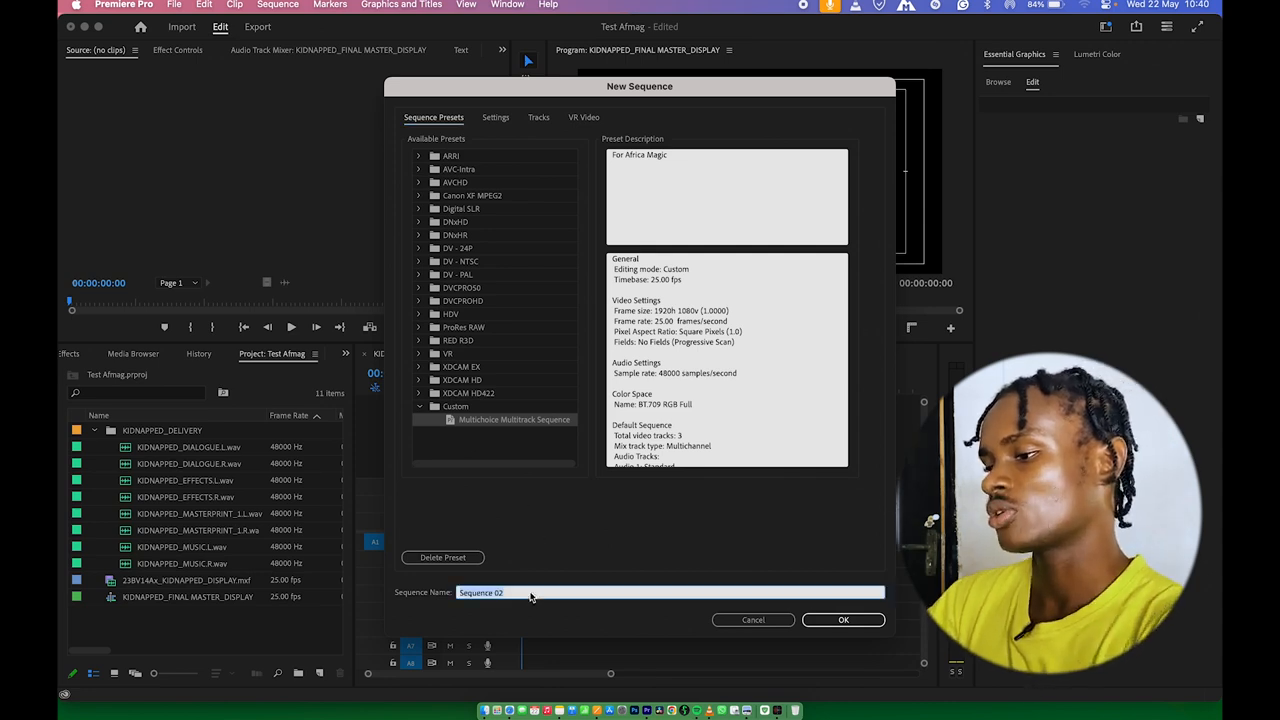
text(KIDNAPPED_FINAL MASTER)
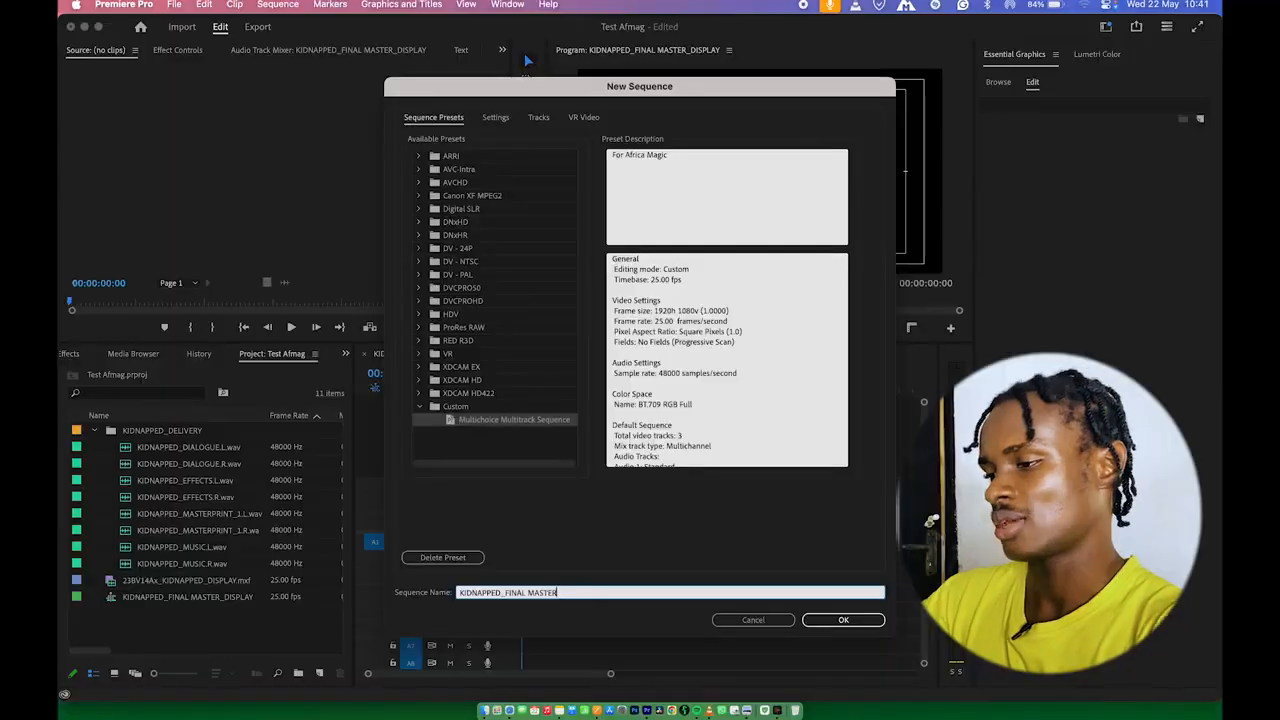
click(831, 621)
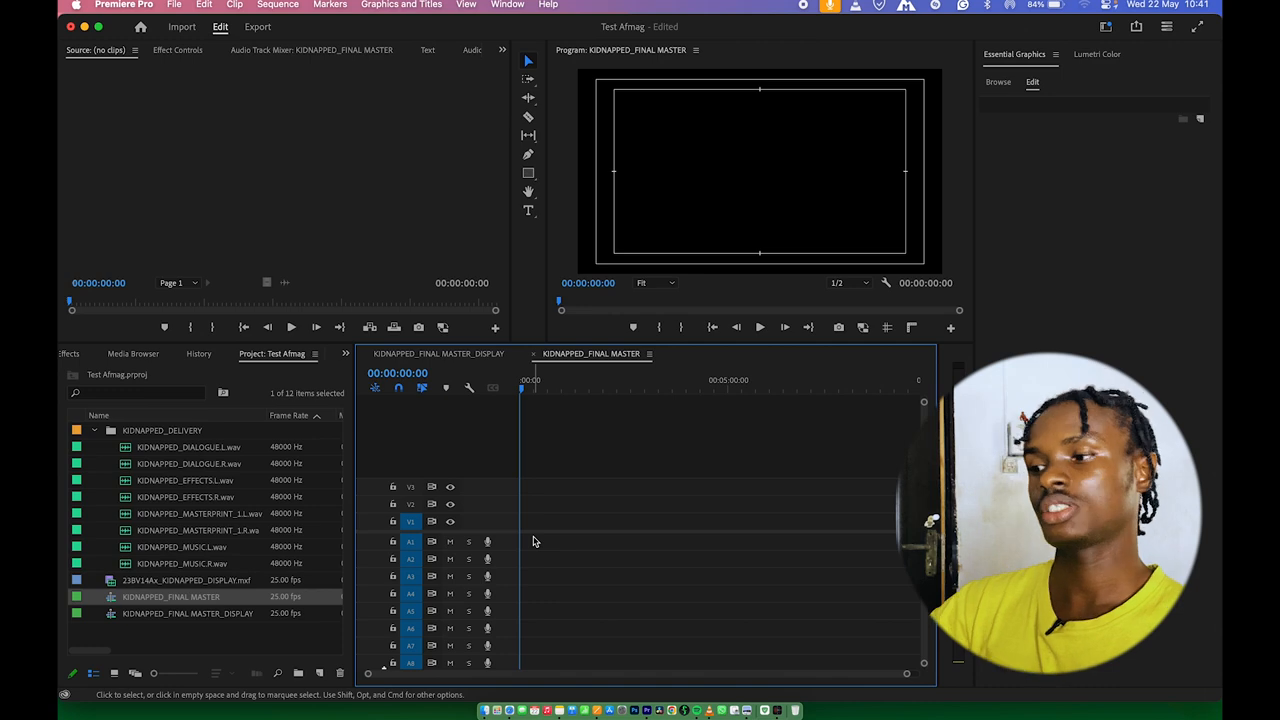
scroll(617, 590, down, 2)
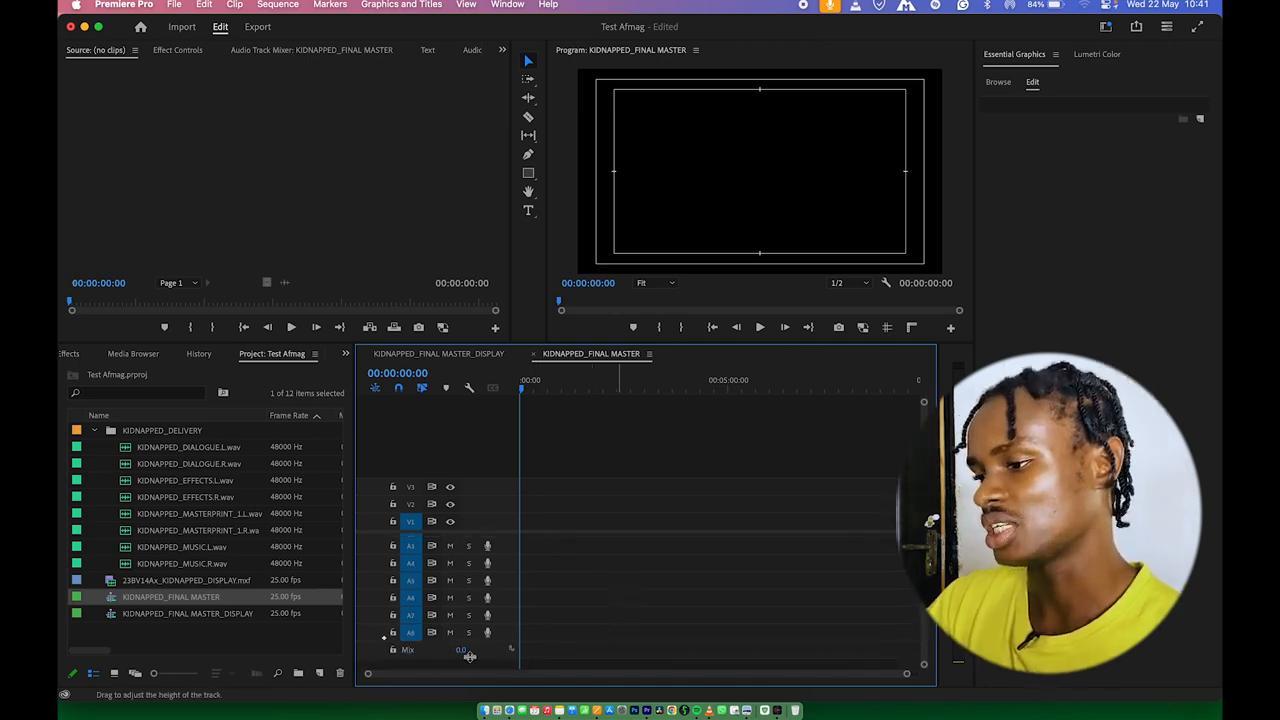
scroll(557, 603, up, 2)
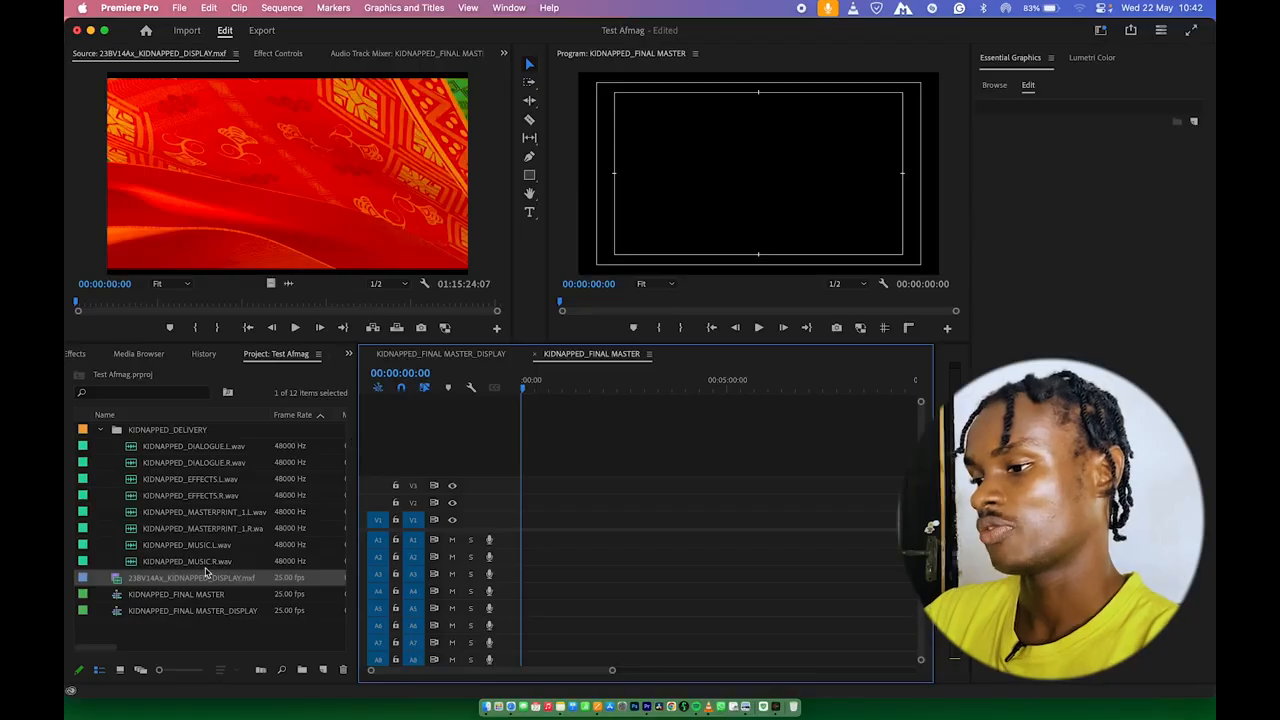
Step: Place only the video of 23BV14Ax_KIDNAPPED_DISPLAY.mxf on V1 at the start of the KIDNAPPED_FINAL MASTER sequence
double_click(115, 582)
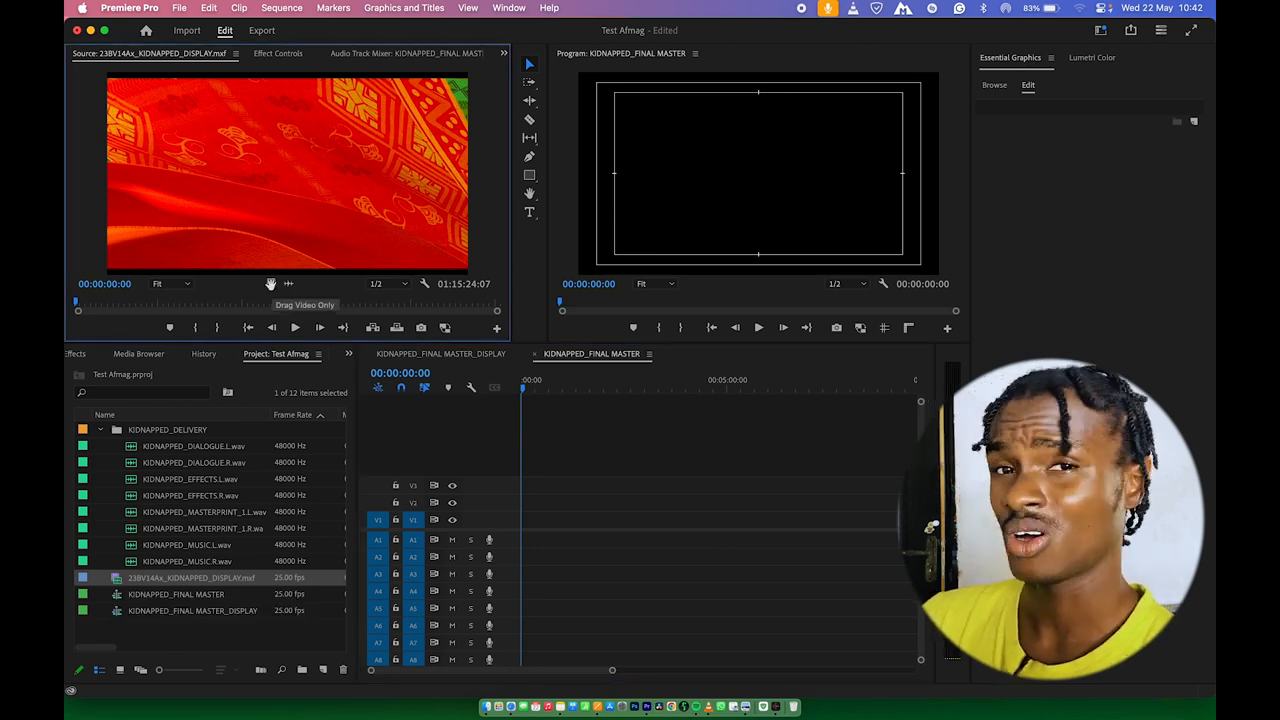
drag(270, 284, 517, 537)
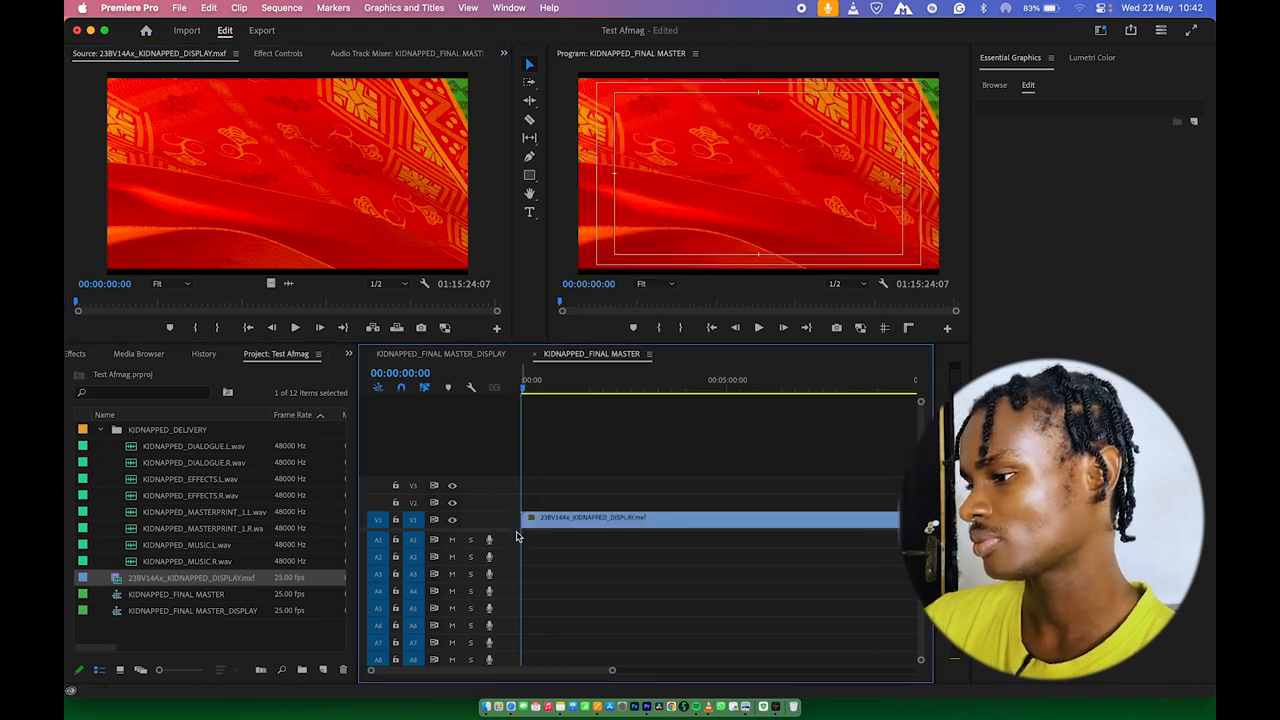
key(minus)
key(minus)
key(minus)
key(minus)
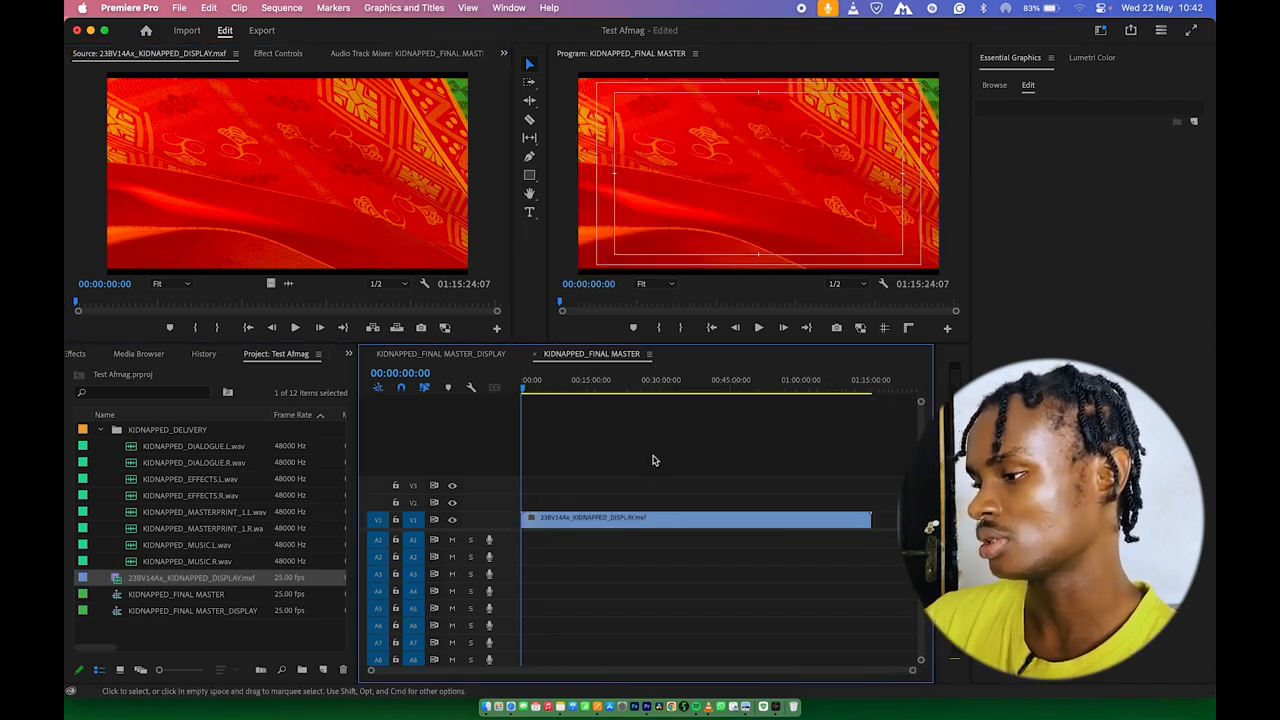
key(equal)
key(minus)
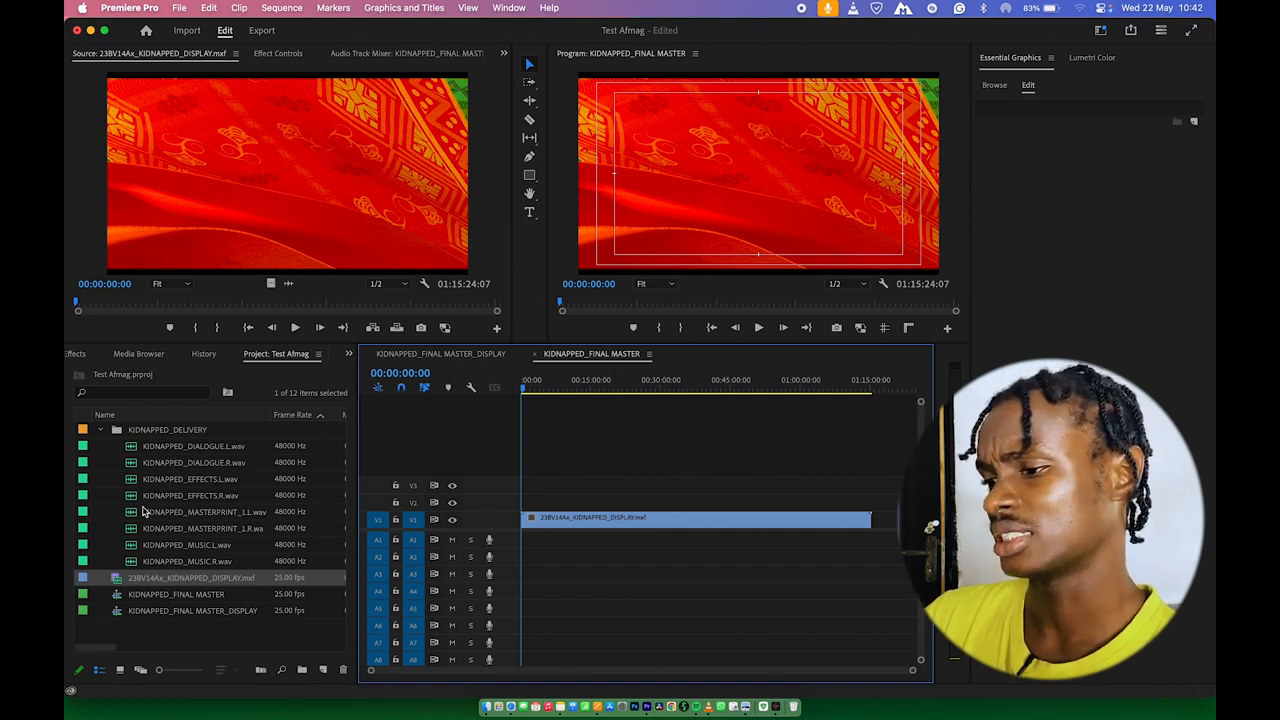
Step: Place the MASTERPRINT_1 L and R files on A1 and A2 and the MUSIC L and R files on A3 and A4, from the sequence start
drag(140, 513, 524, 541)
drag(133, 531, 522, 560)
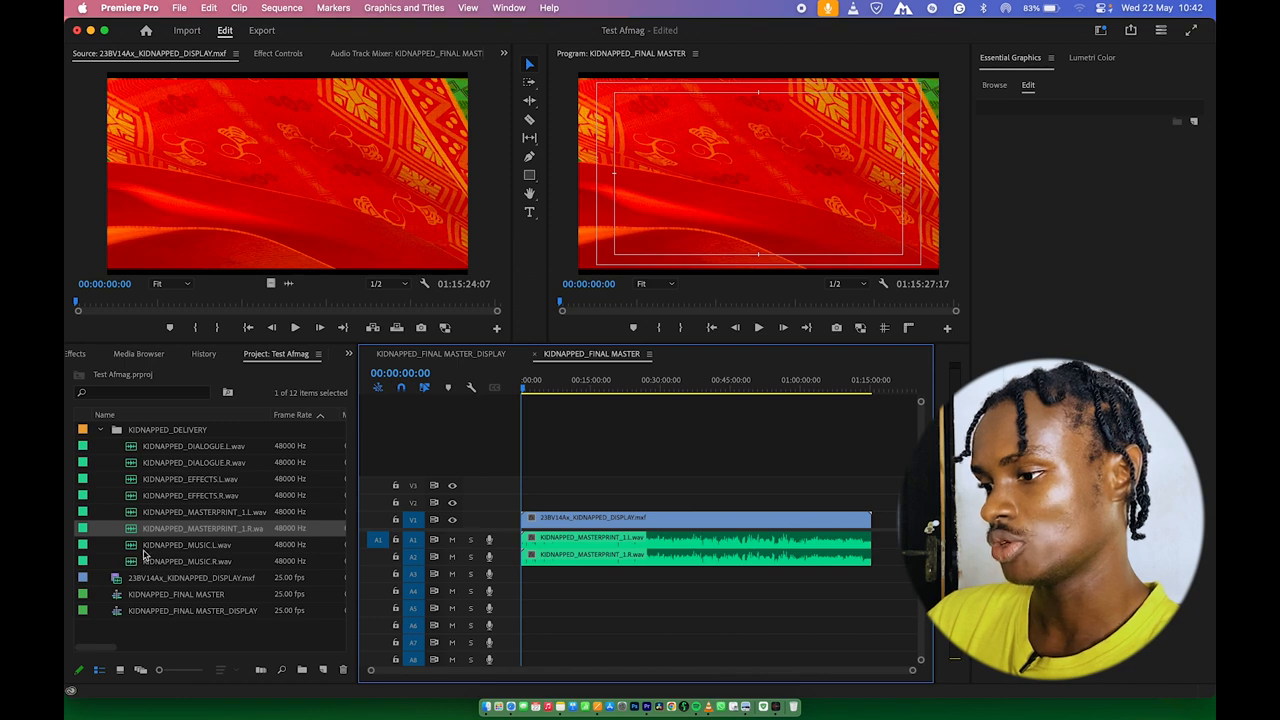
drag(133, 546, 517, 585)
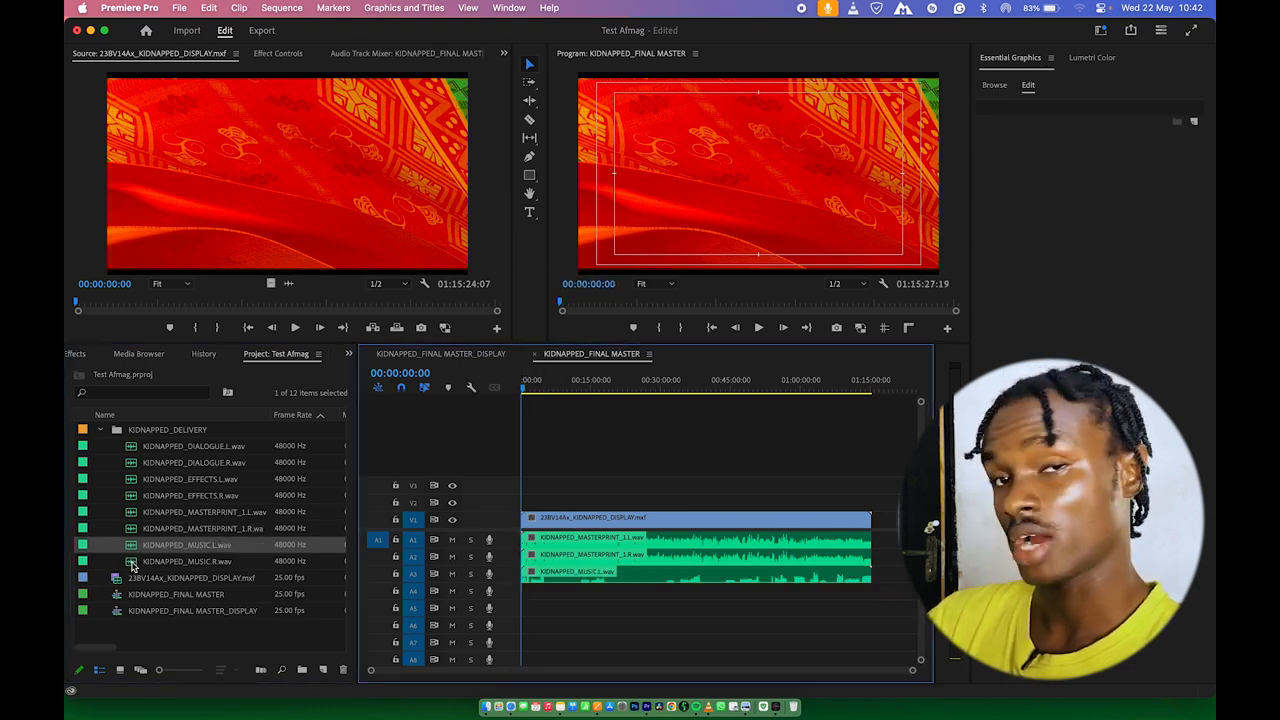
drag(131, 566, 520, 595)
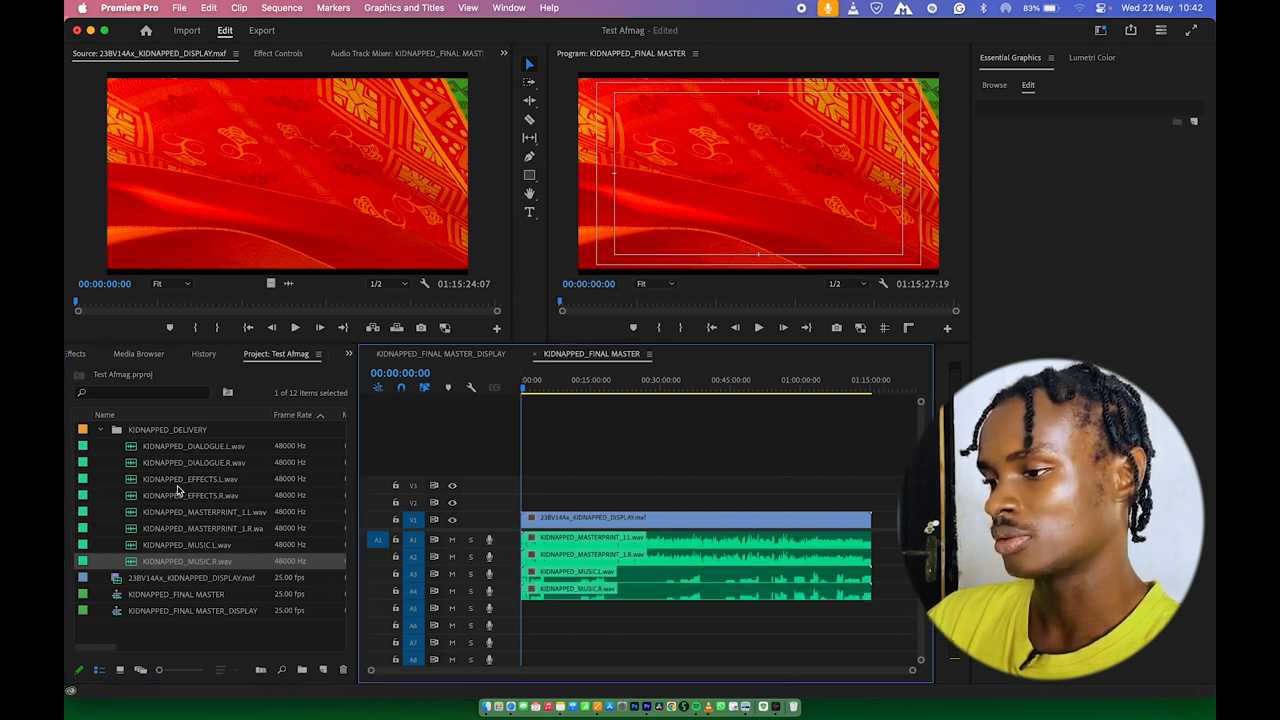
Step: Place the EFFECTS L and R files on A5 and A6 and the DIALOGUE L and R files on A7 and A8, from the sequence start
drag(130, 481, 521, 617)
scroll(590, 605, down, 1)
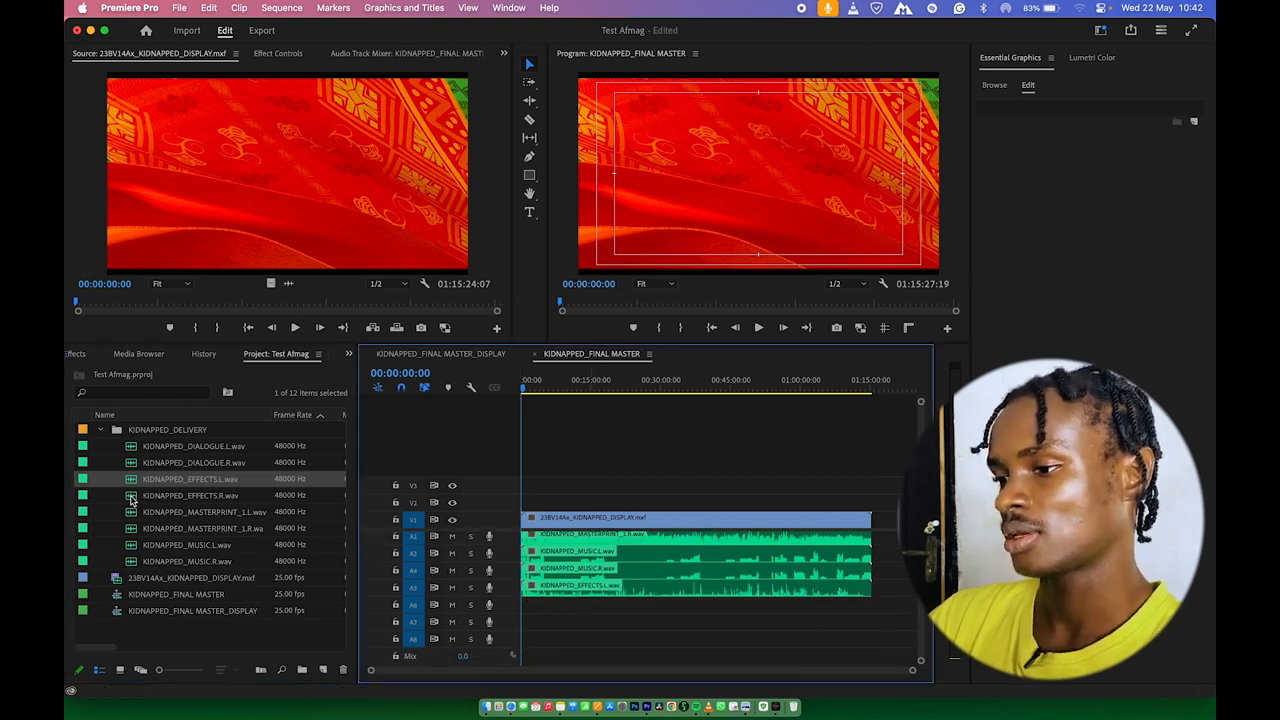
drag(131, 500, 526, 616)
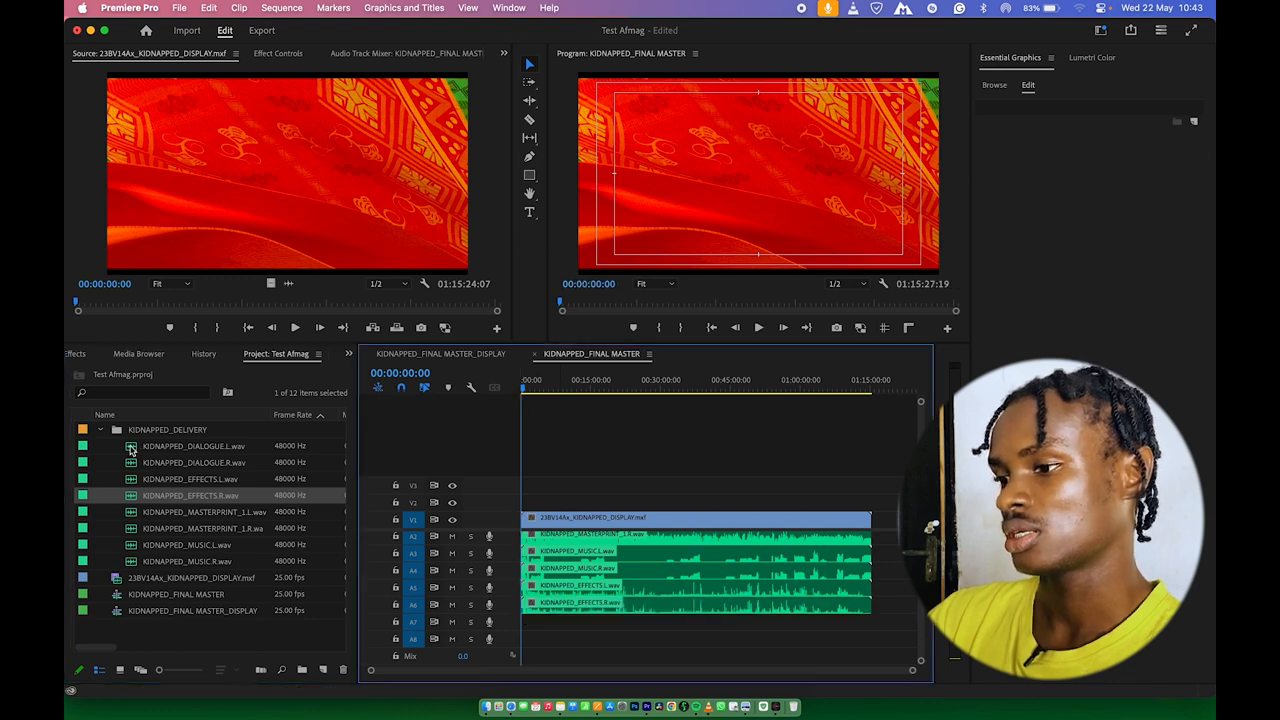
drag(131, 449, 530, 631)
drag(131, 466, 527, 642)
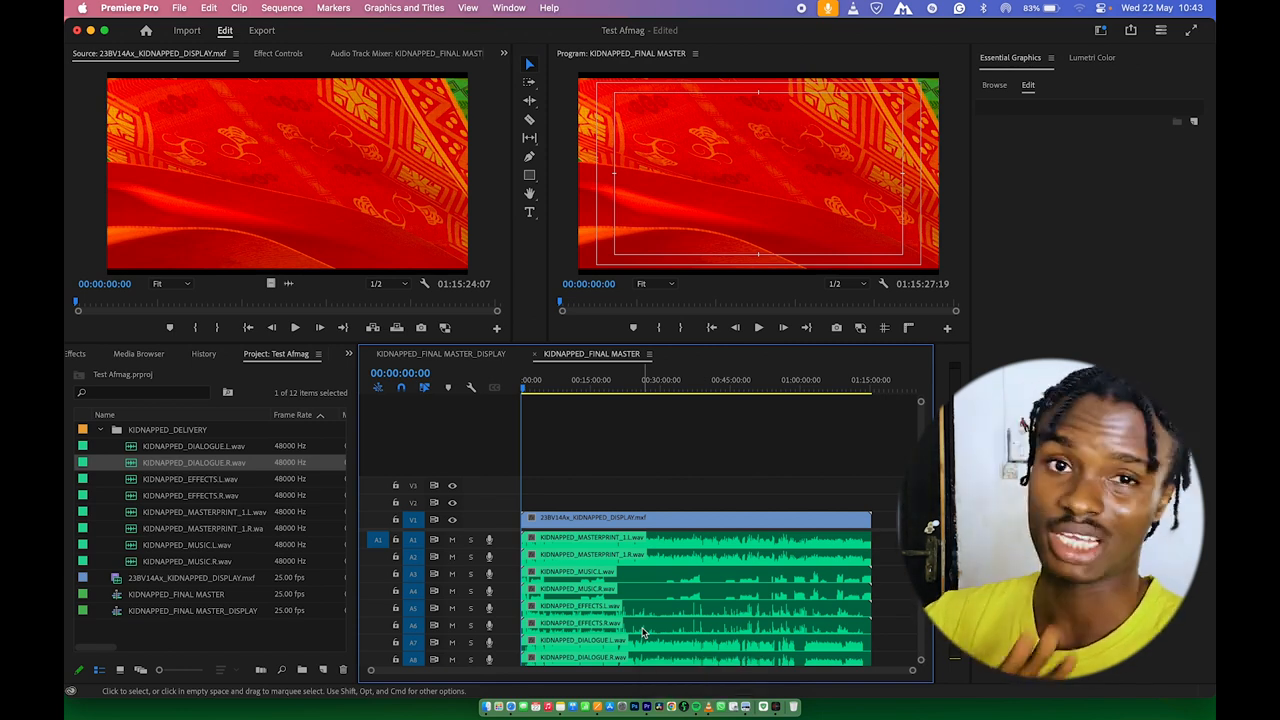
Step: Save the project and set the export format for the KIDNAPPED_FINAL MASTER sequence to MXF OP1a
key(super+s)
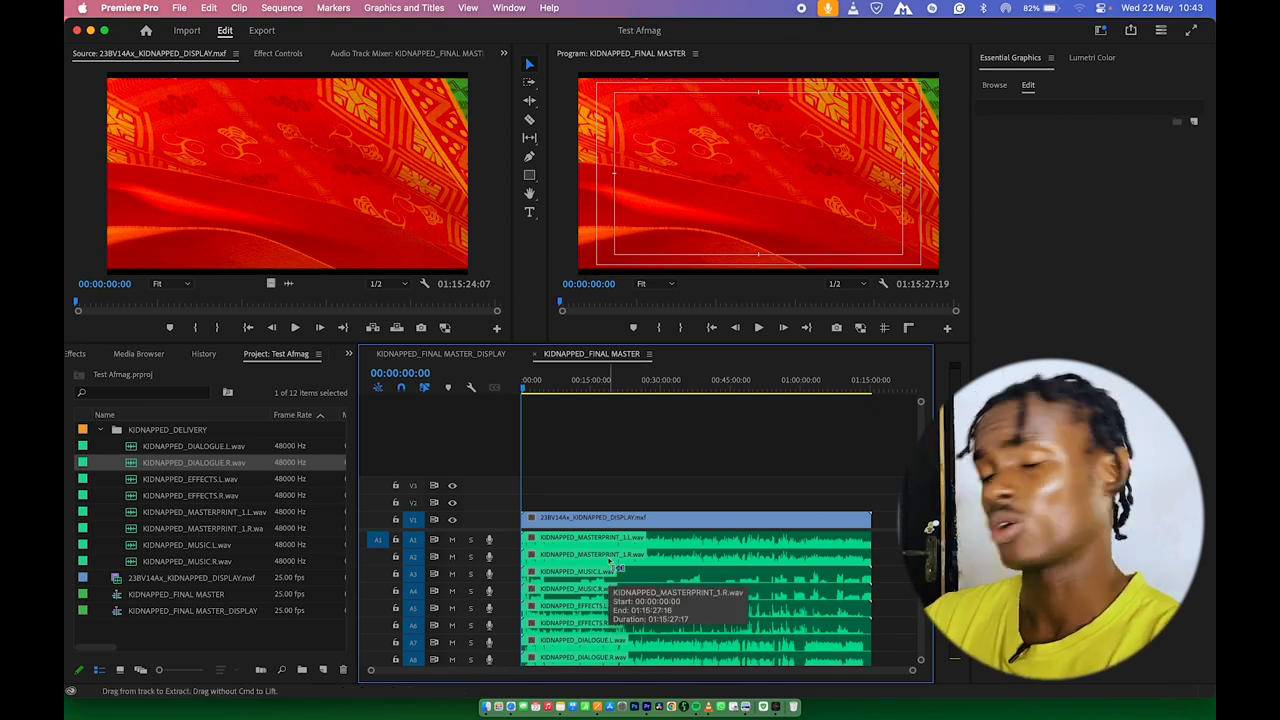
key(super+m)
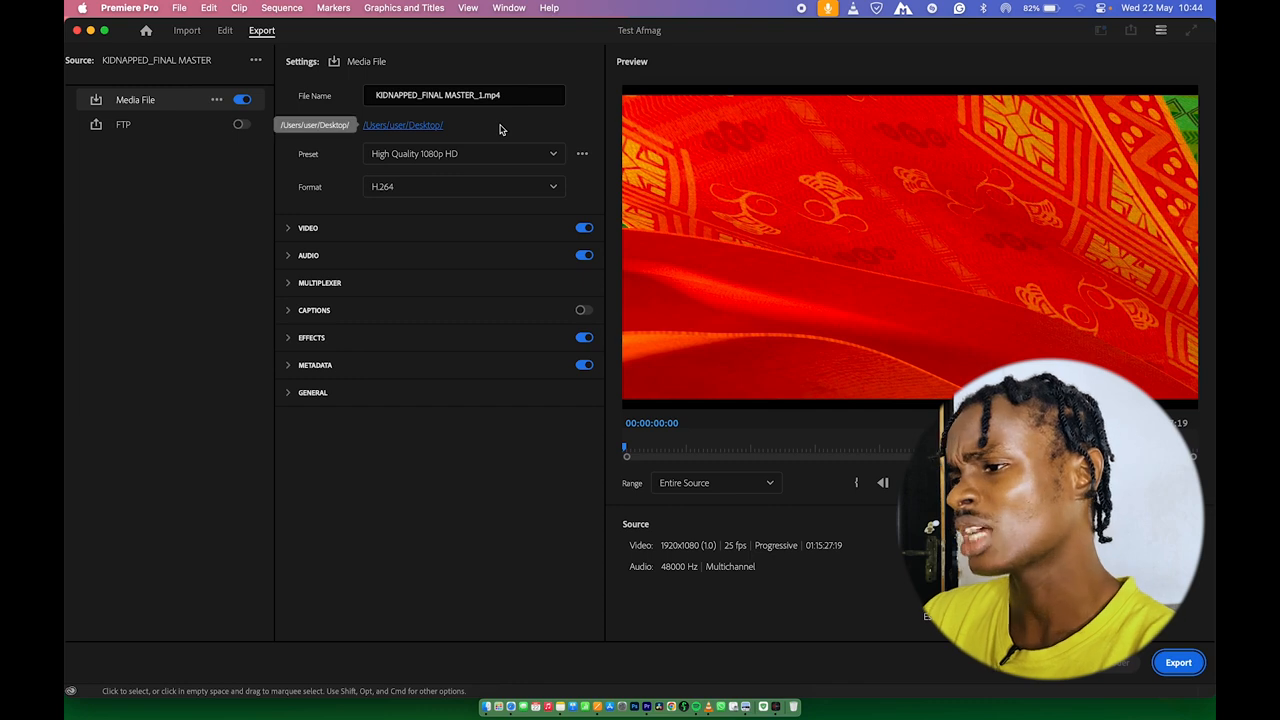
click(503, 186)
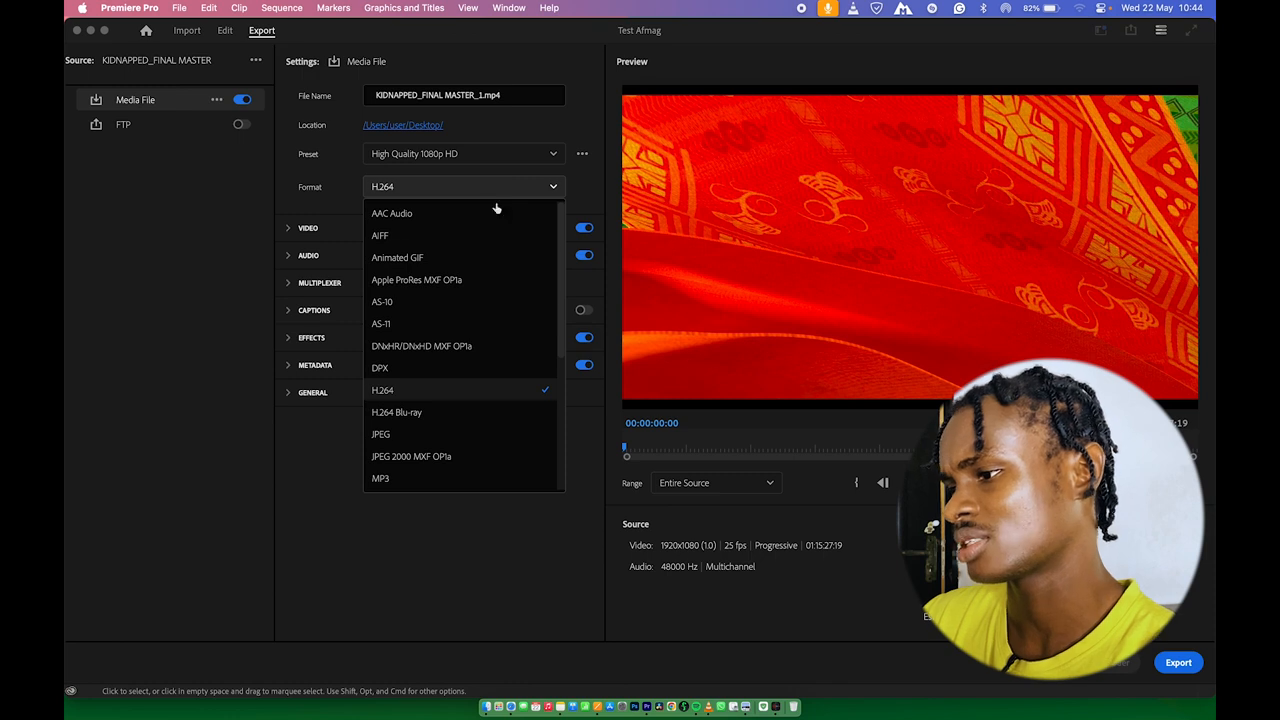
scroll(482, 393, down, 5)
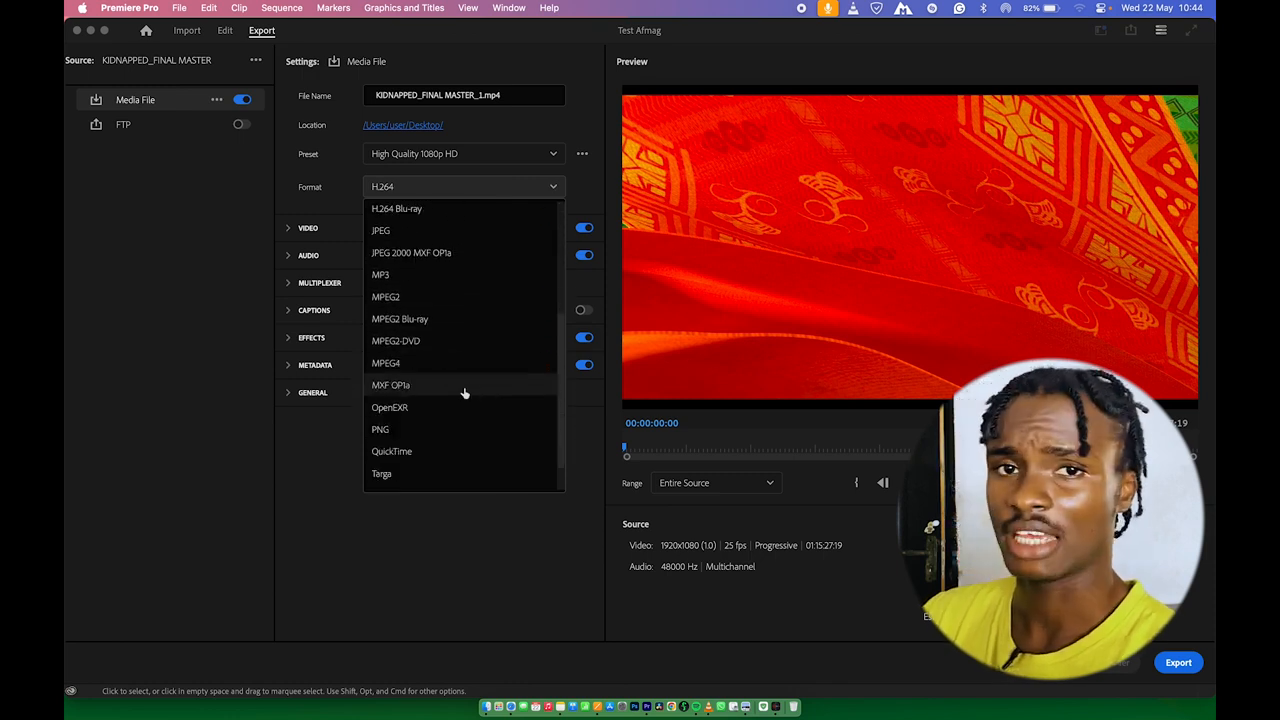
click(464, 393)
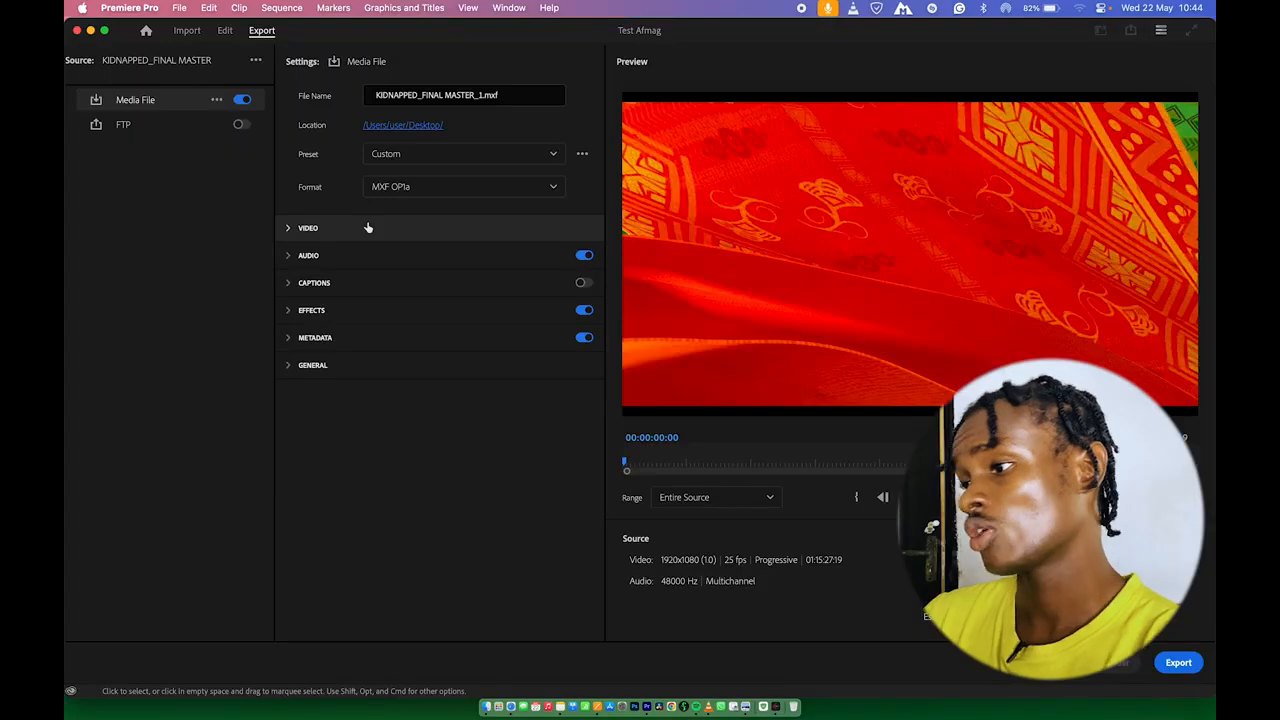
Step: Set the export's video codec to XDCAMHD 50 PAL (4:2:2)
click(368, 228)
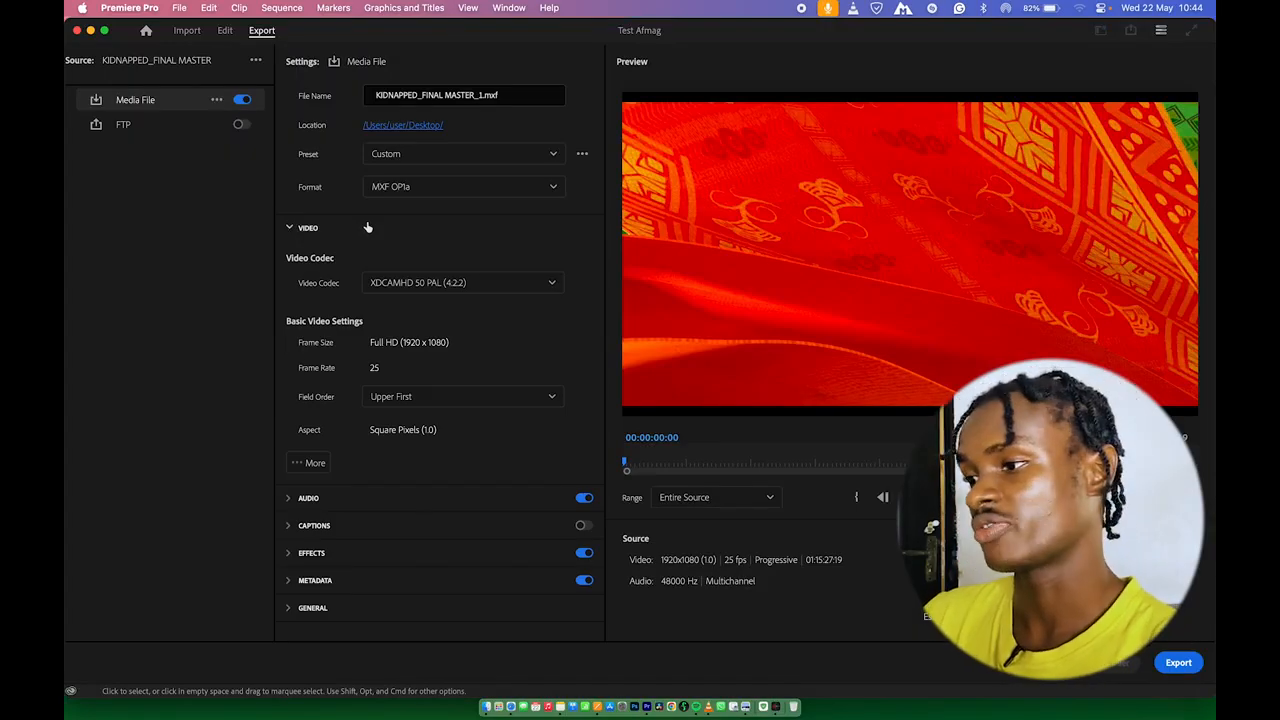
click(471, 290)
scroll(509, 391, down, 3)
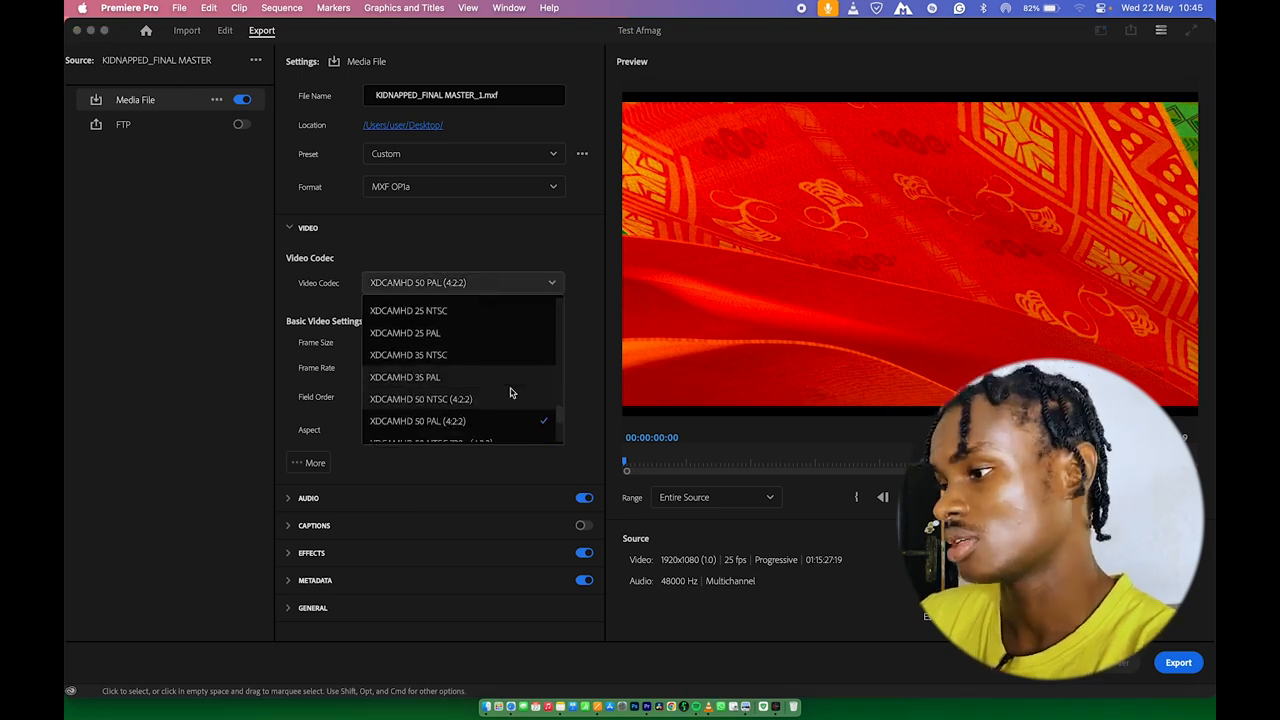
scroll(412, 392, down, 1)
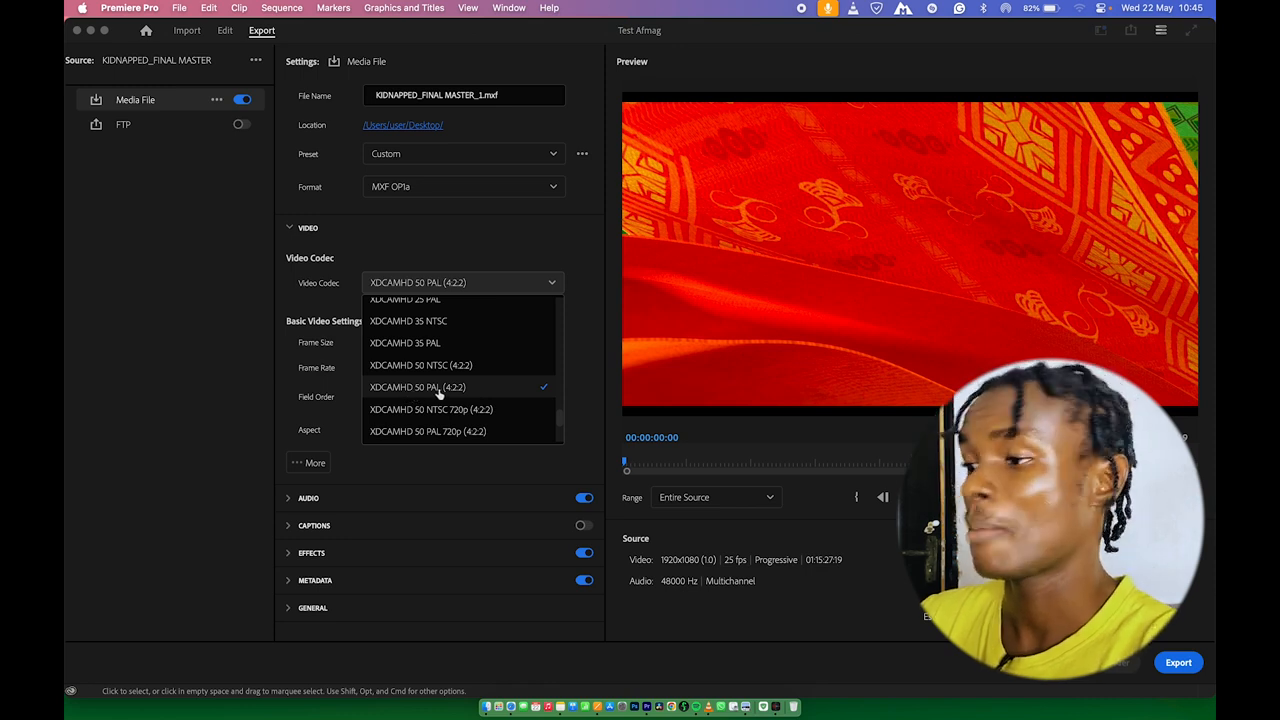
click(453, 388)
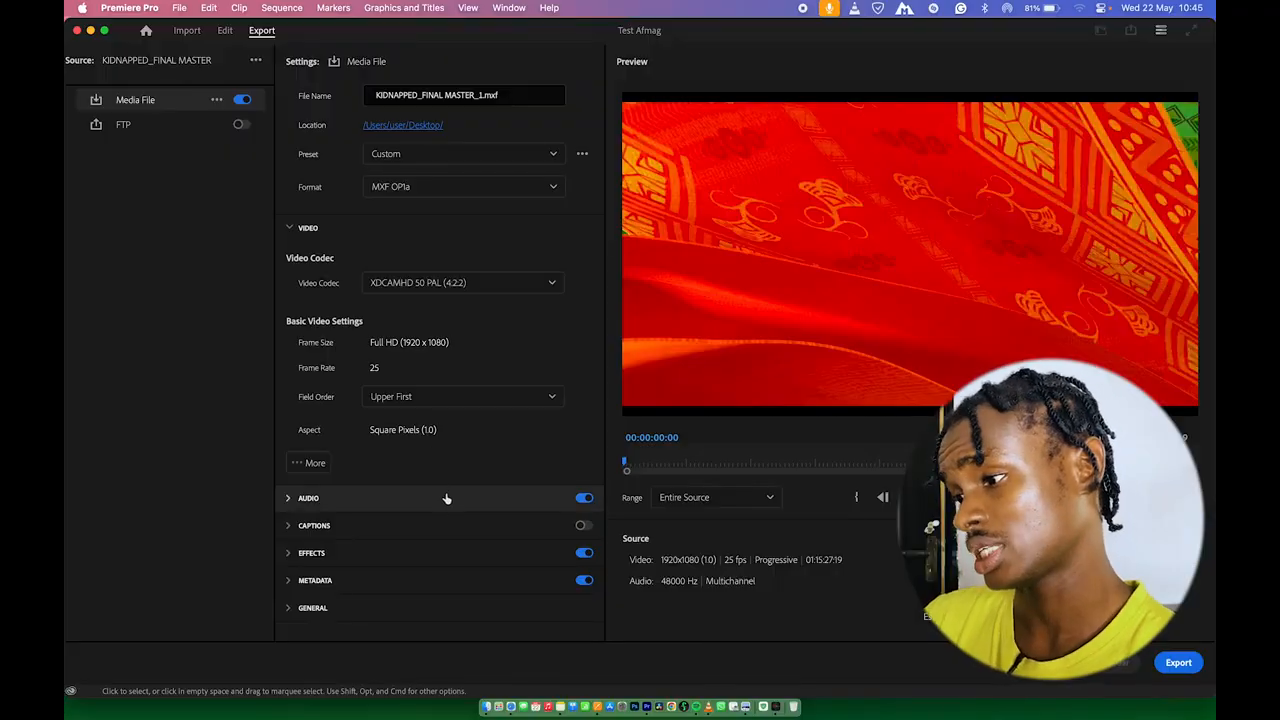
Step: Set the export's audio to 8 Channel with a 24 bit sample size
click(443, 497)
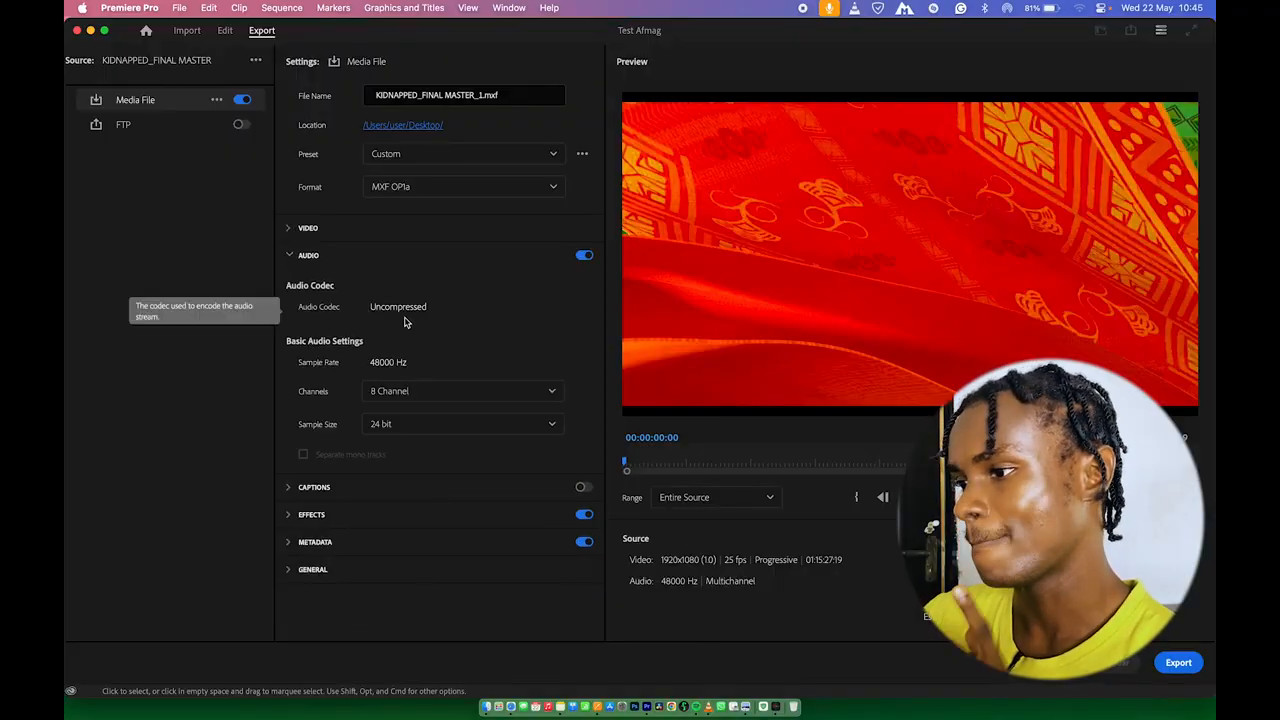
click(411, 396)
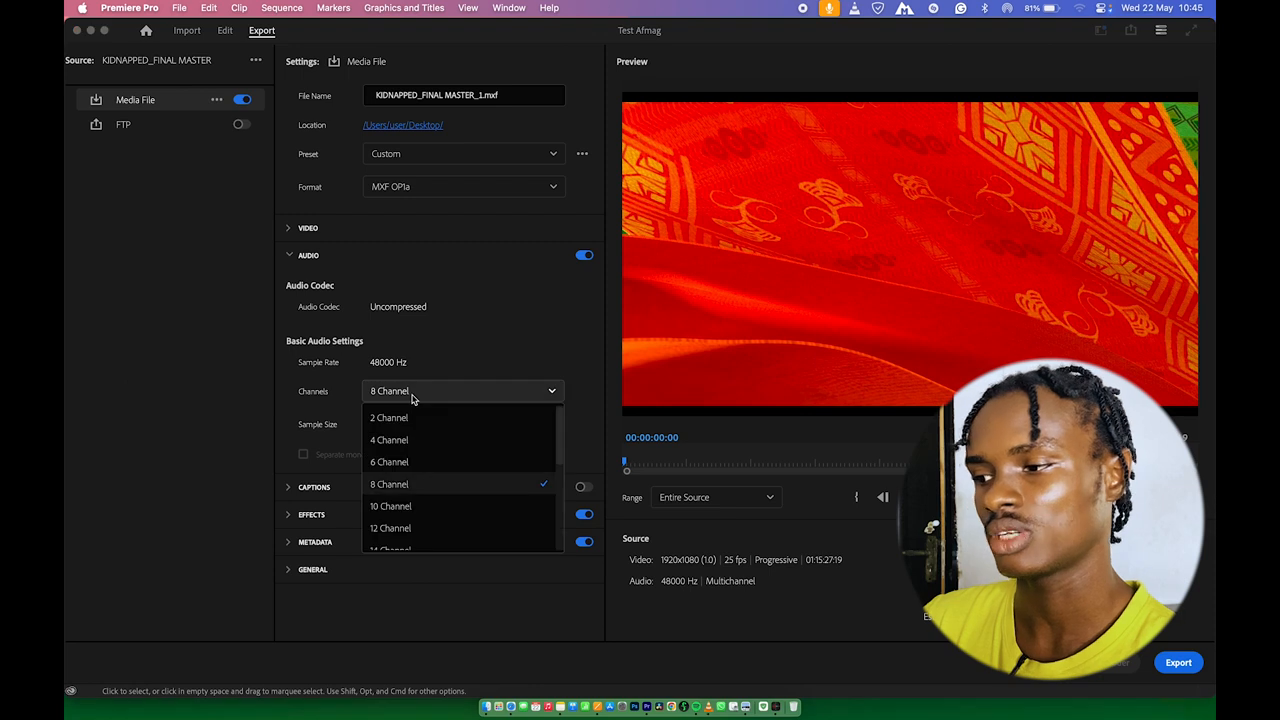
click(412, 486)
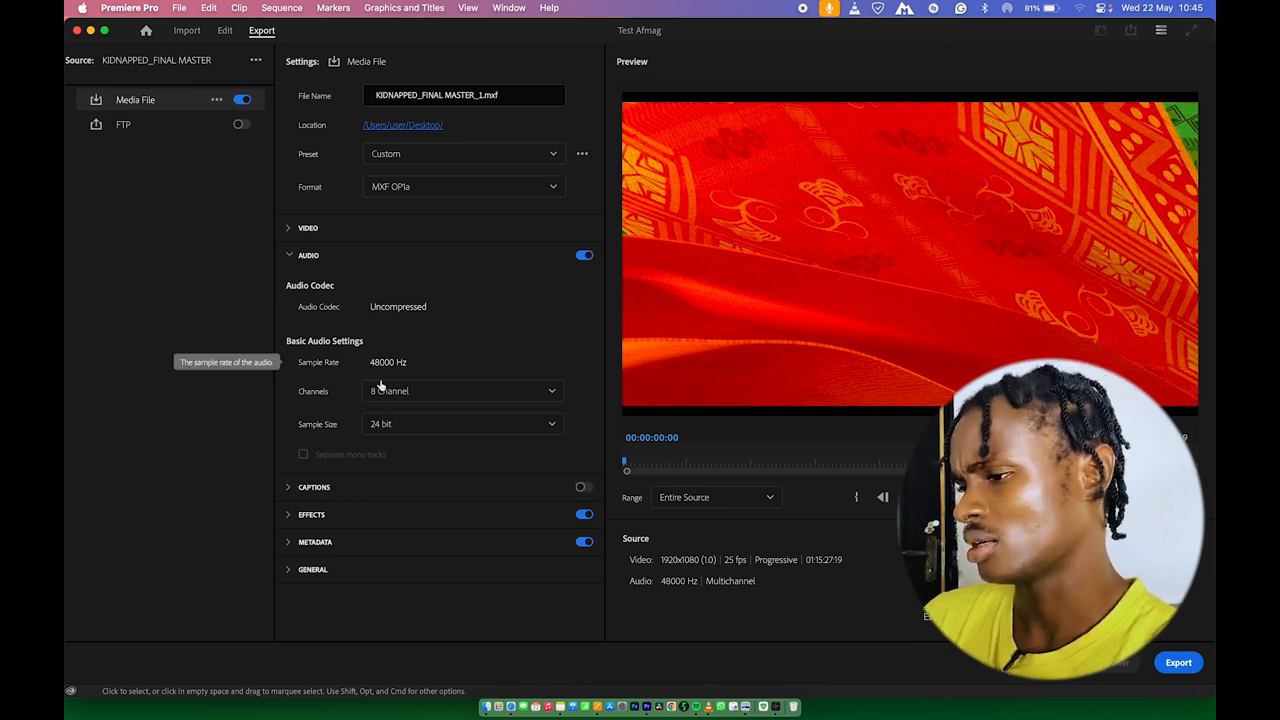
click(384, 431)
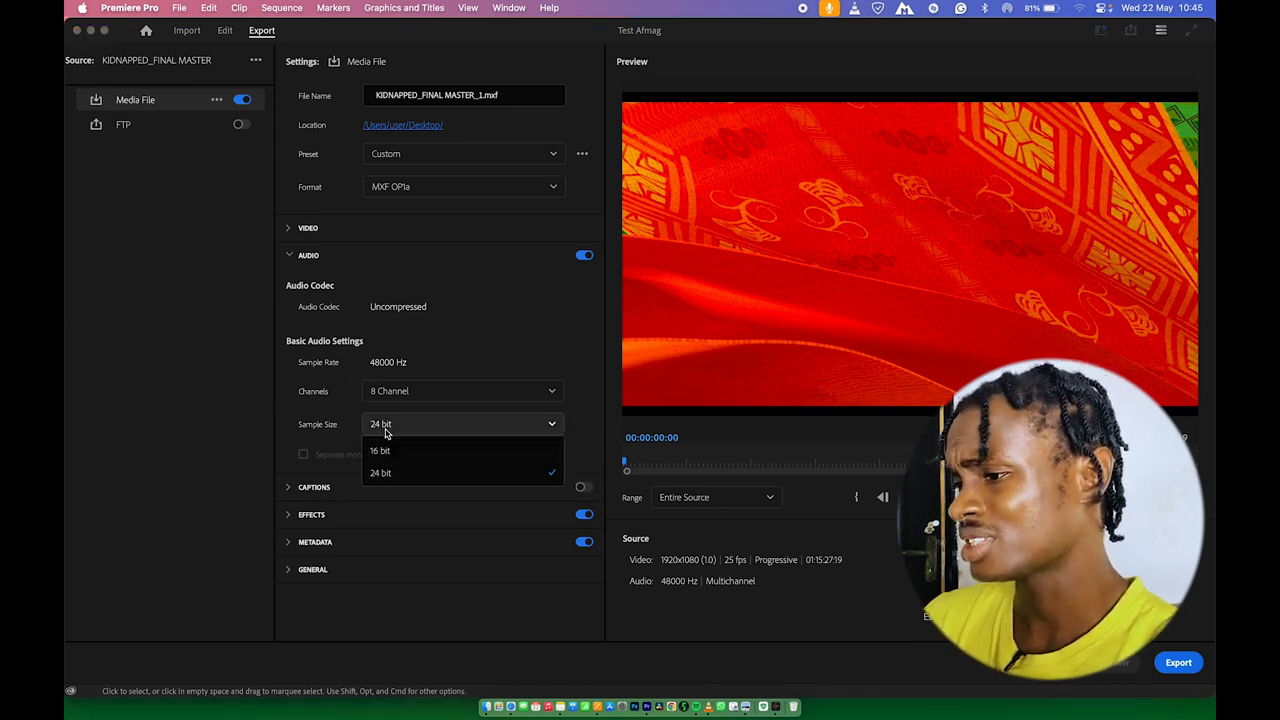
click(409, 477)
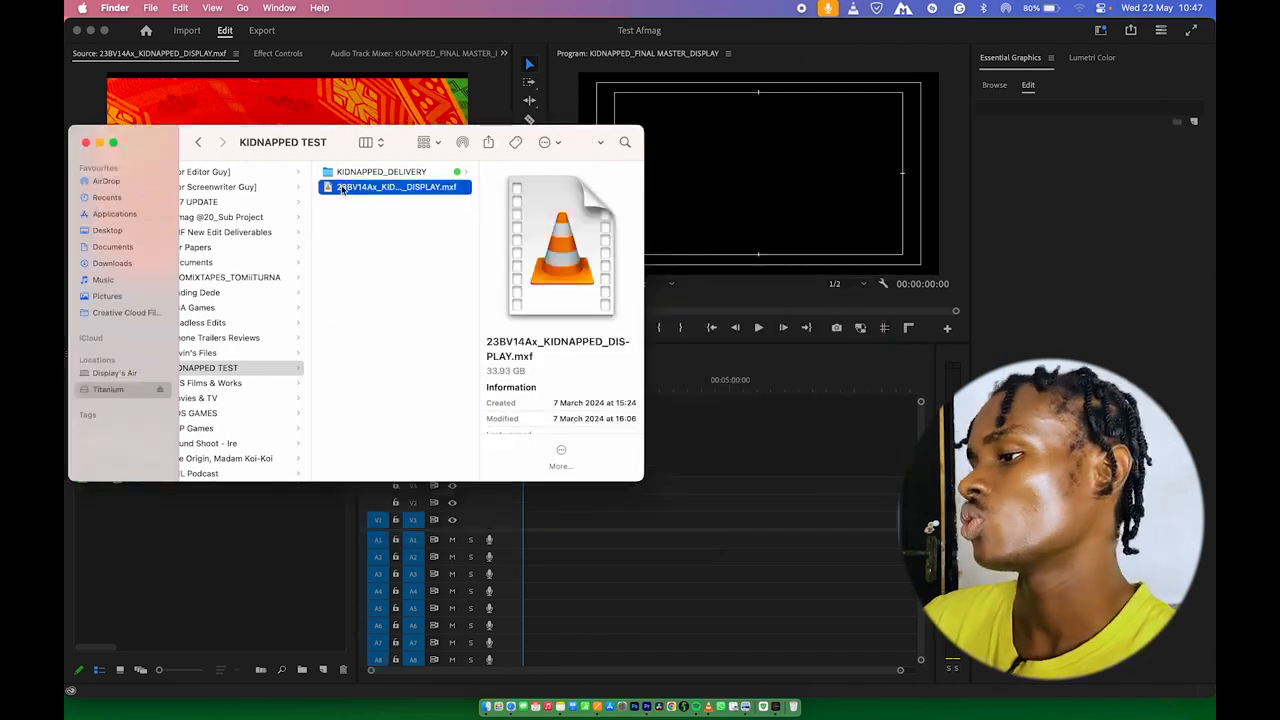
Step: Place 23BV14Ax_KIDNAPPED_DISPLAY.mxf from the KIDNAPPED TEST folder at about 00:00:03:12 on V1 and A1–A8 of KIDNAPPED_FINAL MASTER_DISPLAY, and play its opening
drag(341, 189, 530, 518)
click(746, 516)
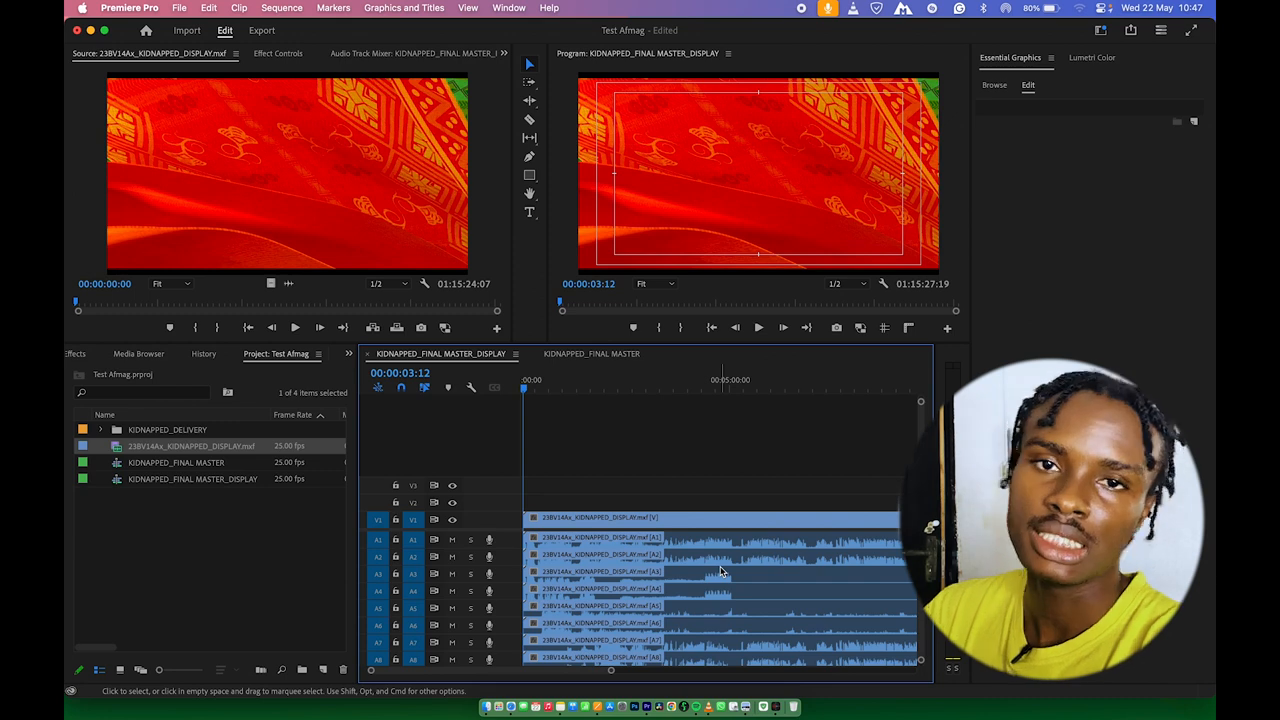
key(space)
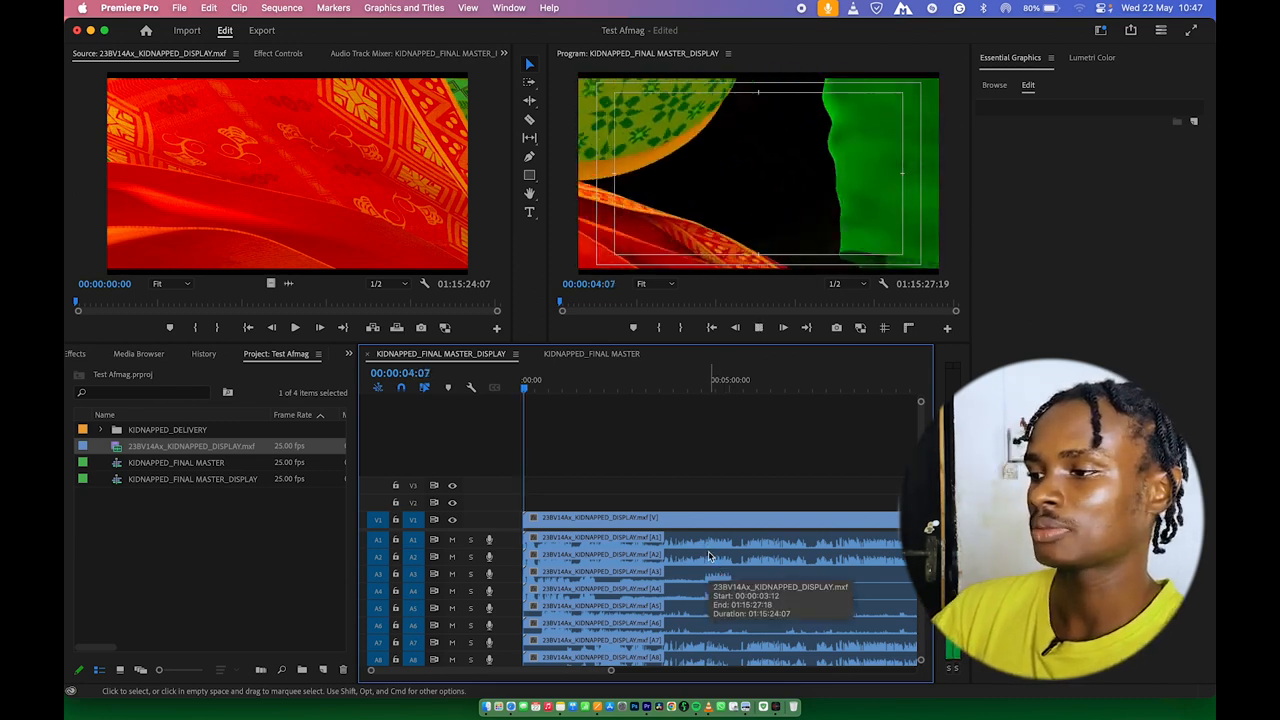
click(708, 556)
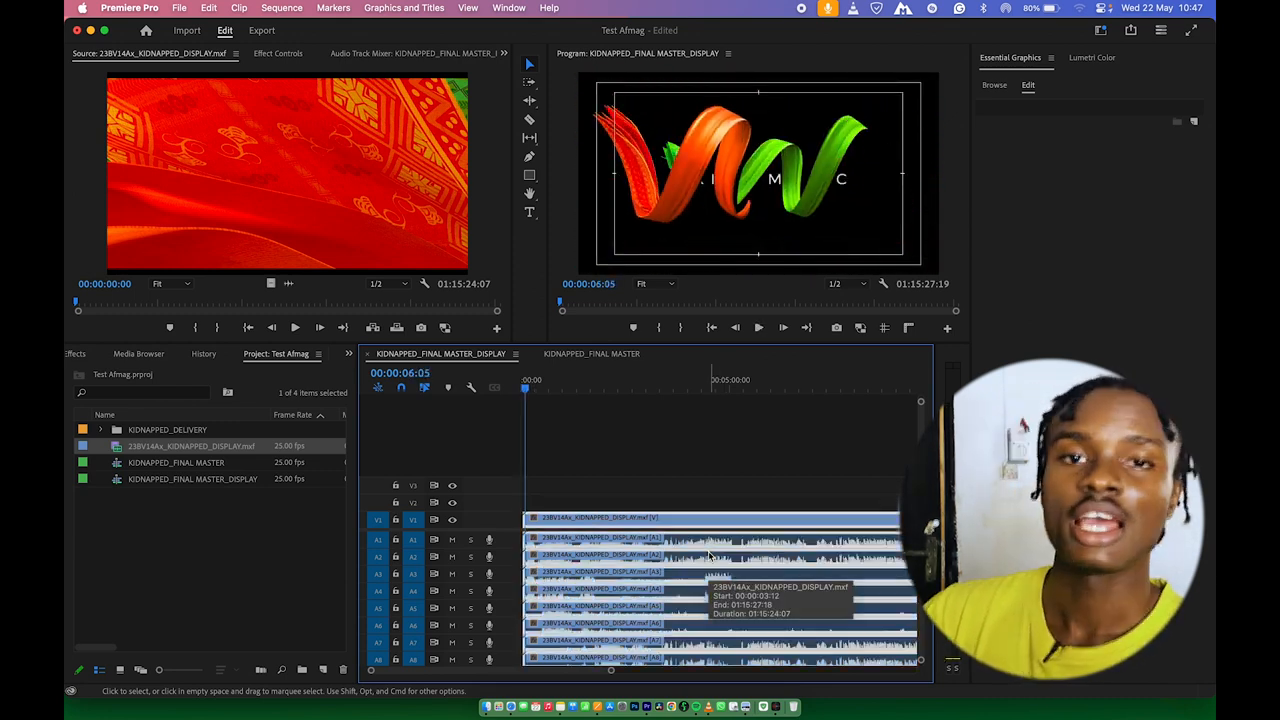